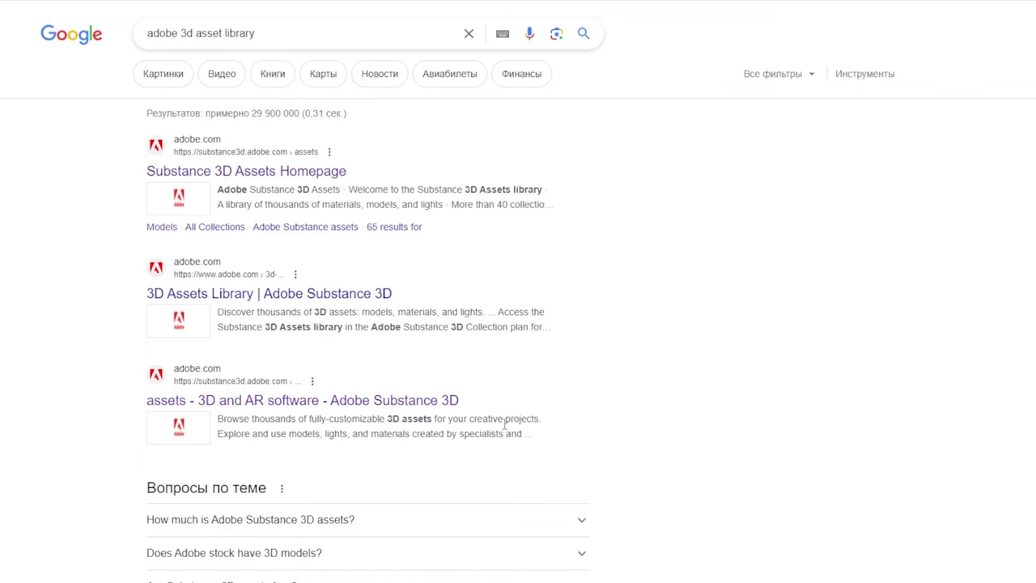
Open the Substance 3D Assets homepage from the search results and search the library for "ice cream".
click(290, 171)
click(490, 195)
text(ice cream)
key(Return)
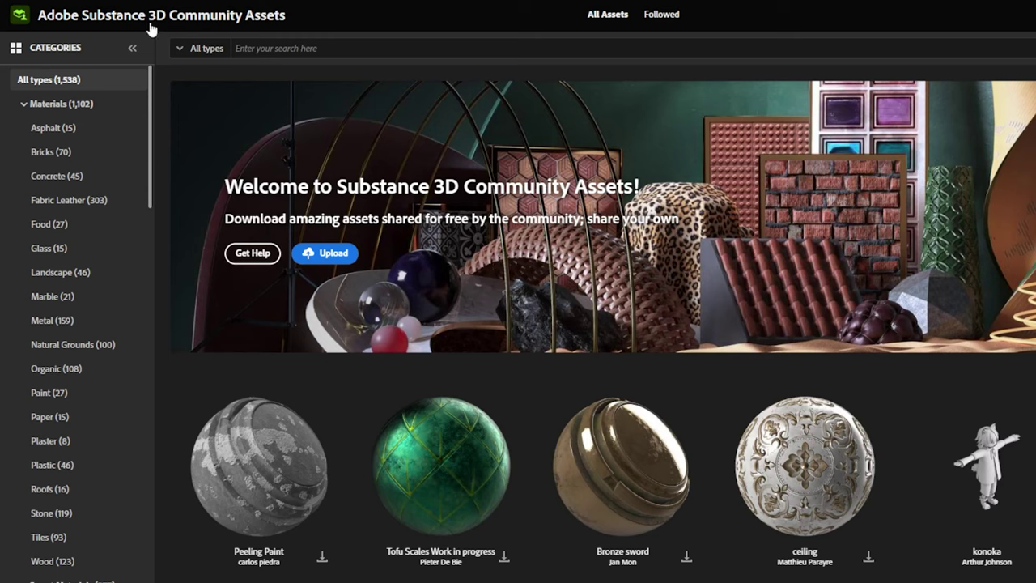
Browse the Substance 3D Community Assets, including the Asphalt and Bricks material categories.
scroll(429, 273, down, 4)
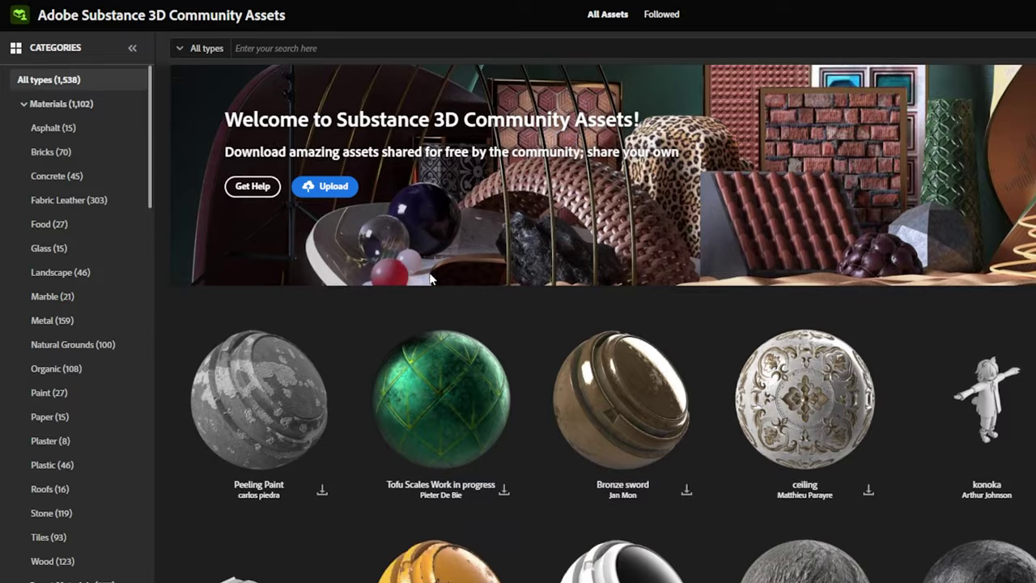
scroll(430, 274, down, 7)
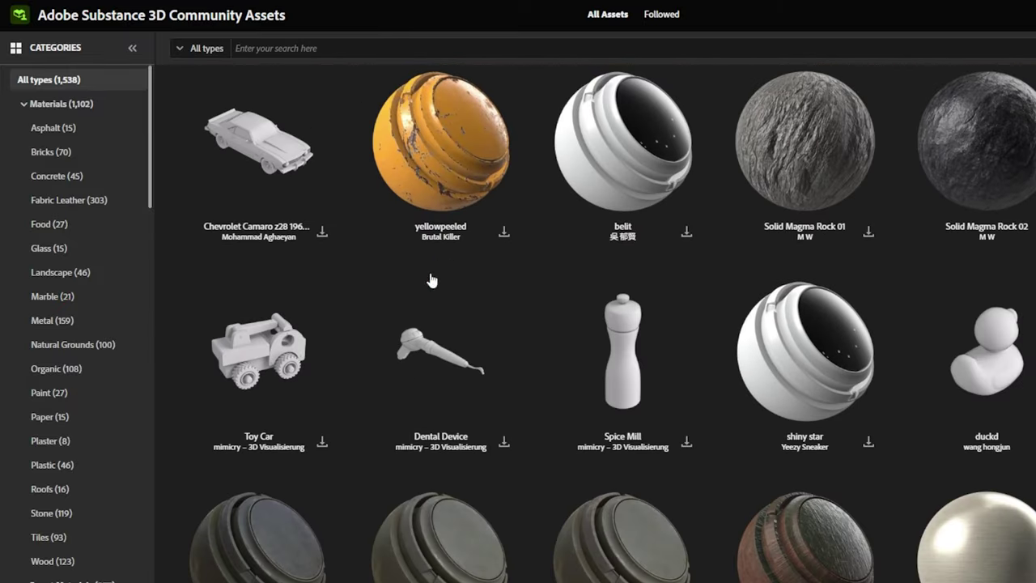
scroll(56, 152, up, 5)
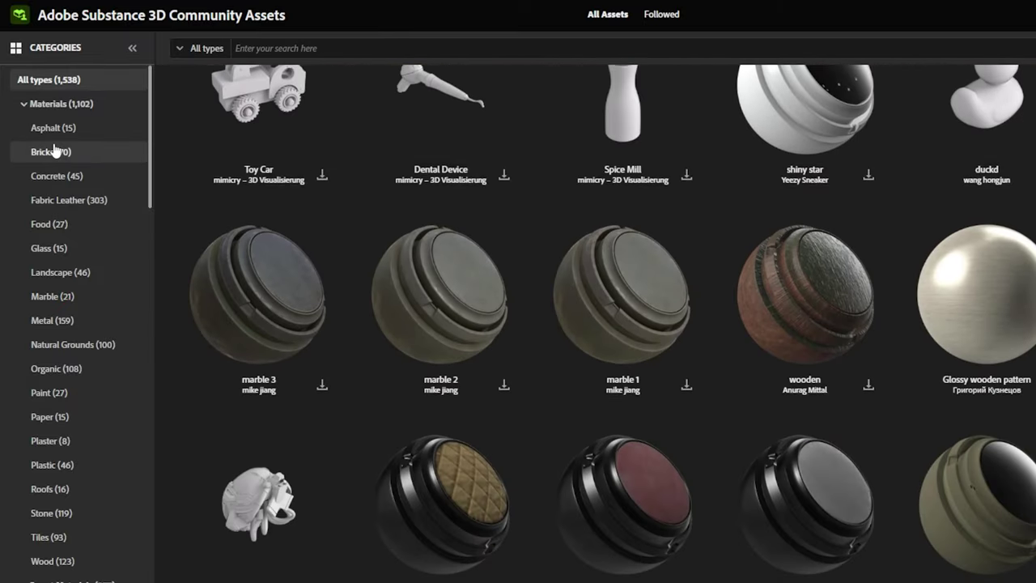
click(53, 125)
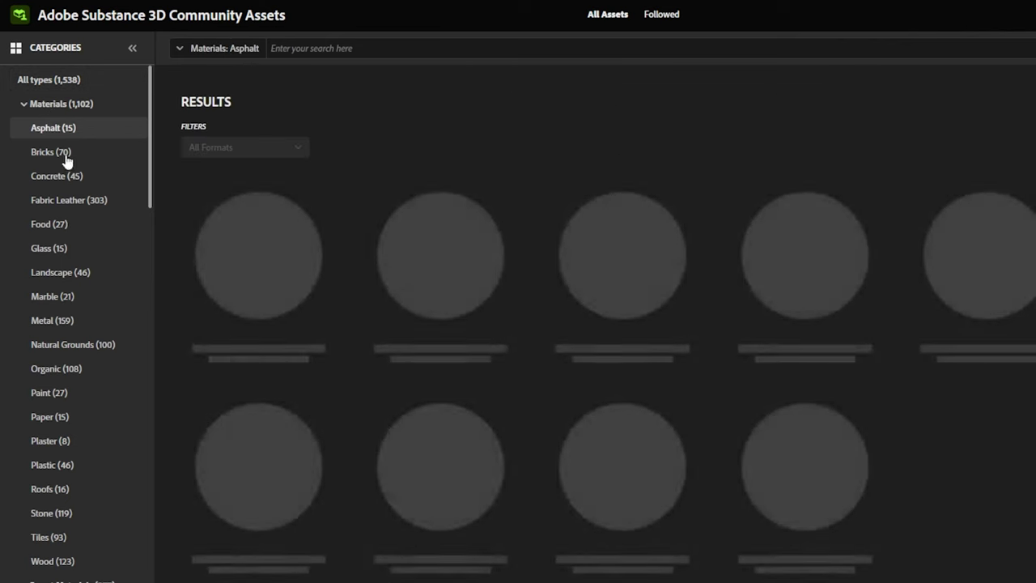
click(50, 154)
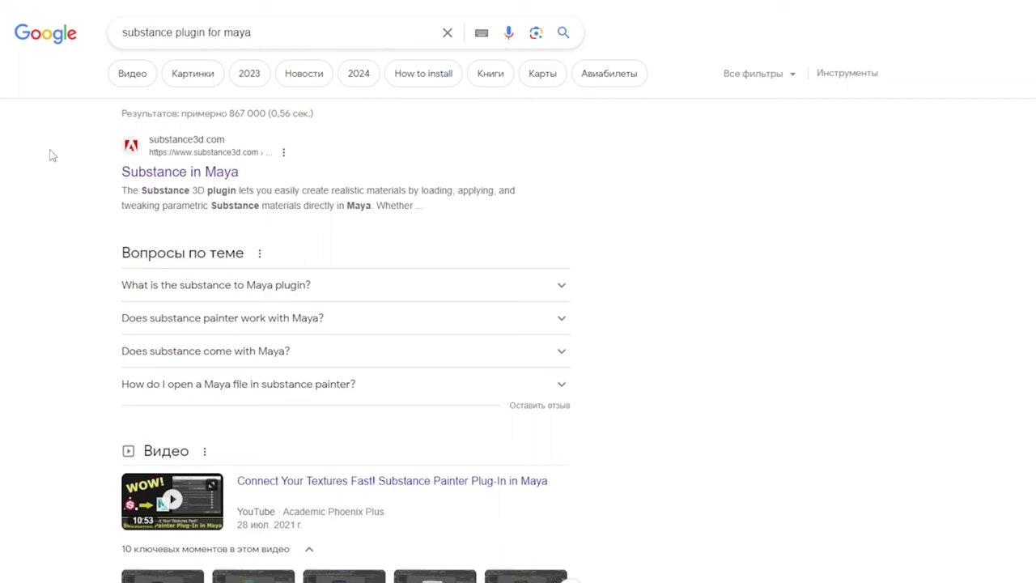
Open the Substance in Maya page and accept the Windows download terms for the Substance 3D plugin for Maya 2023.
click(142, 178)
scroll(784, 308, down, 3)
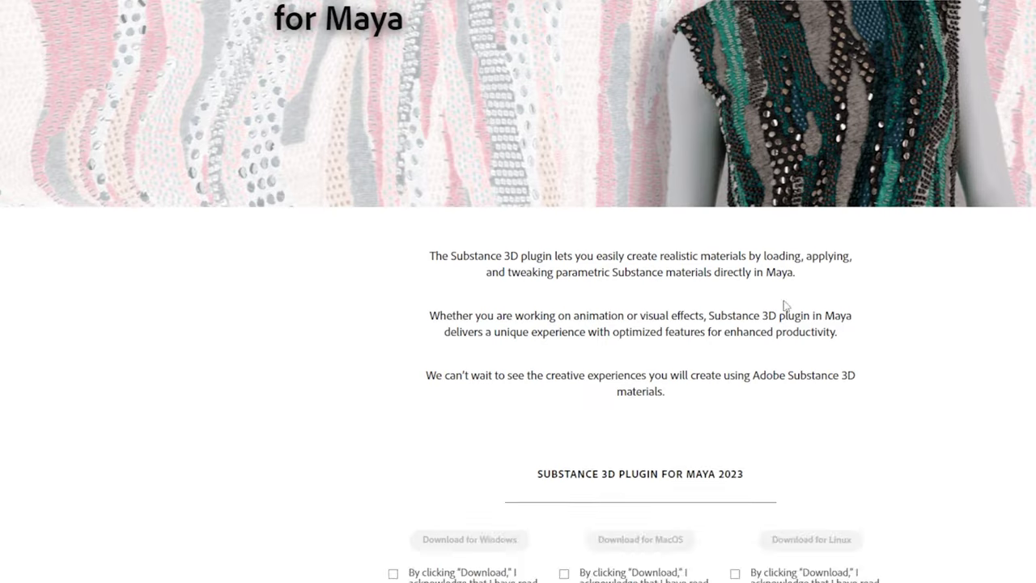
click(392, 411)
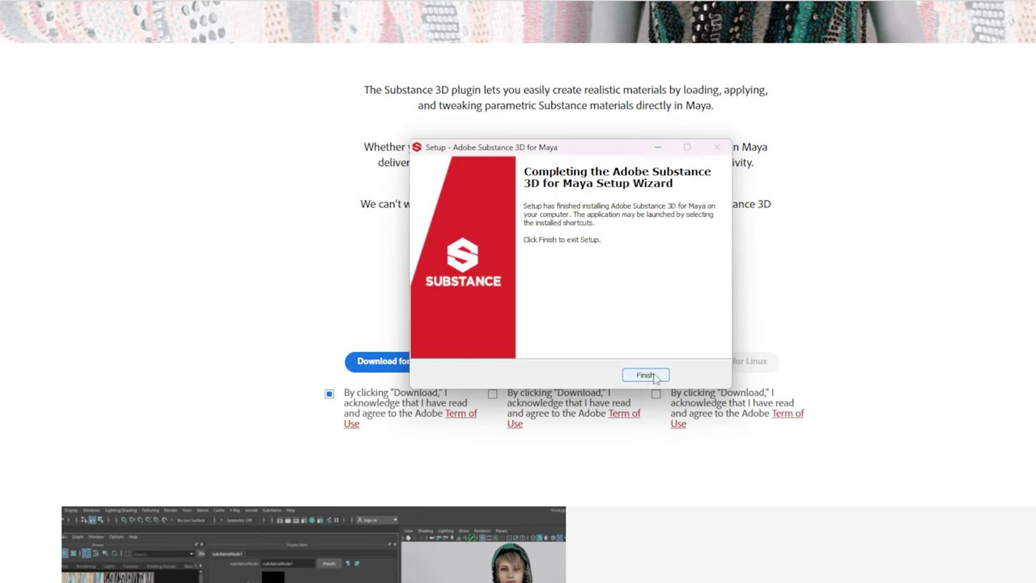
click(643, 375)
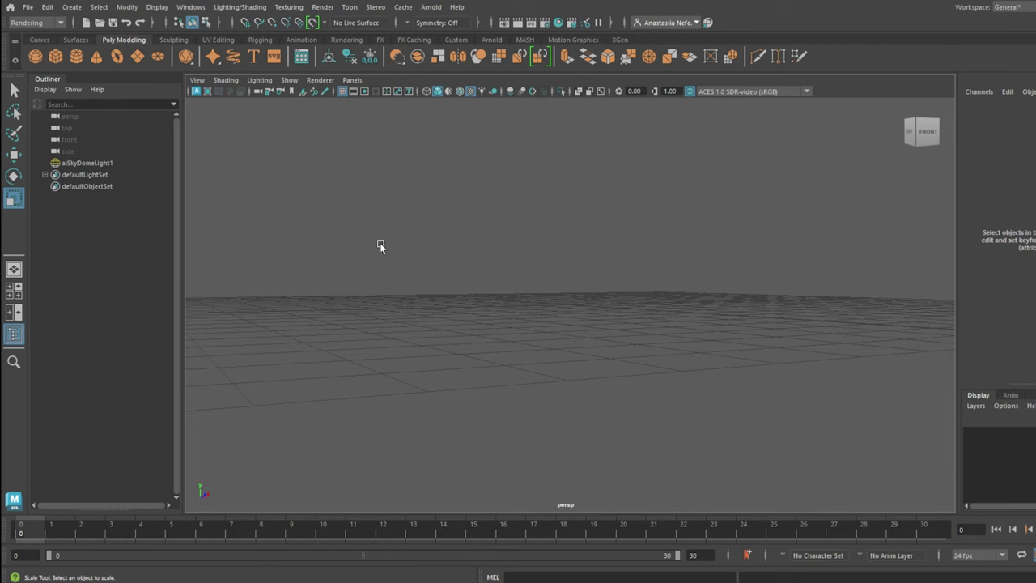
Switch to Maya, filter the Plug-in Manager by "subs", and enable Loaded and Auto load for all Substance plug-ins.
key(F2)
click(192, 8)
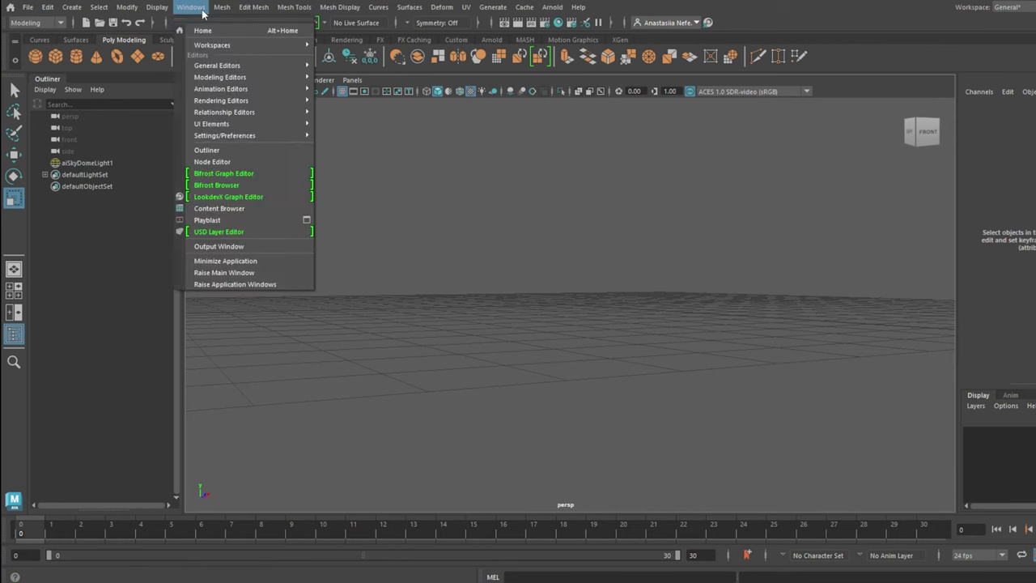
mouse_move(240, 137)
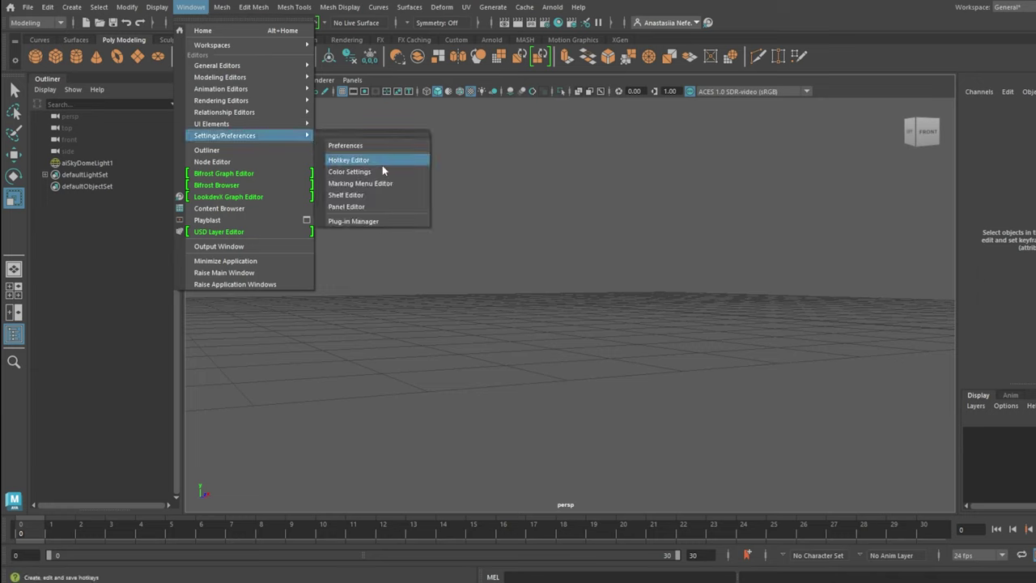
click(403, 222)
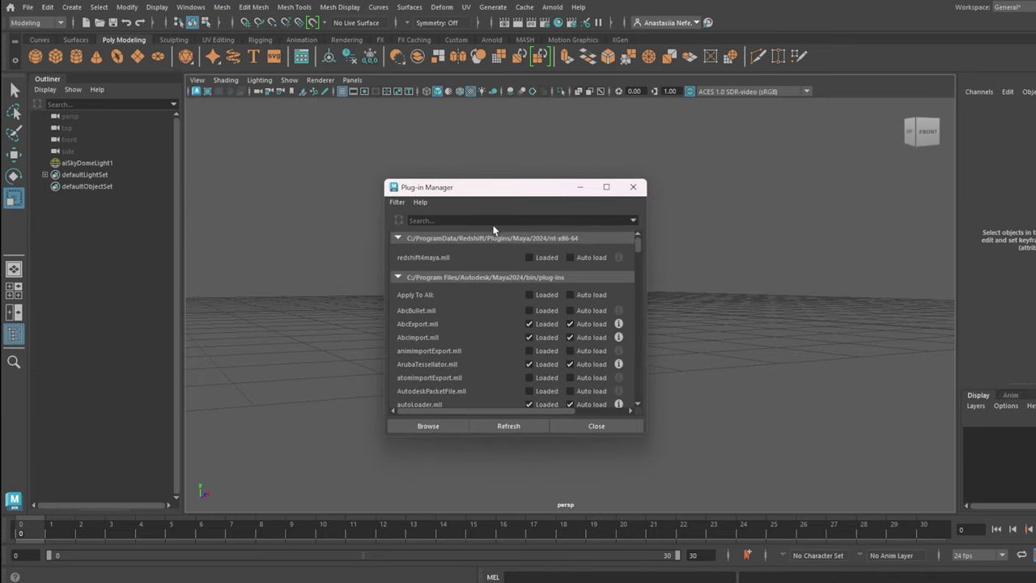
text(subs)
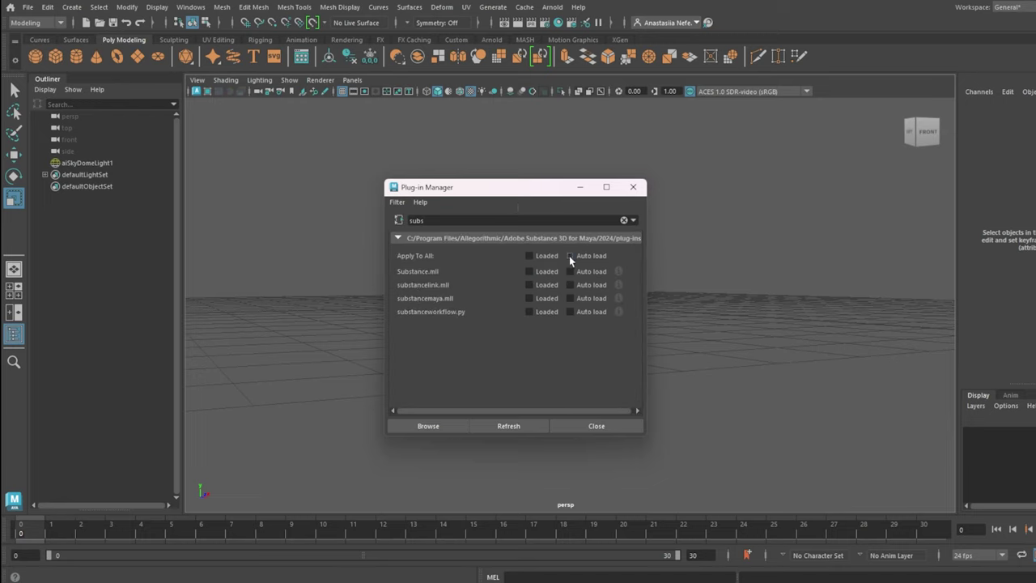
click(529, 255)
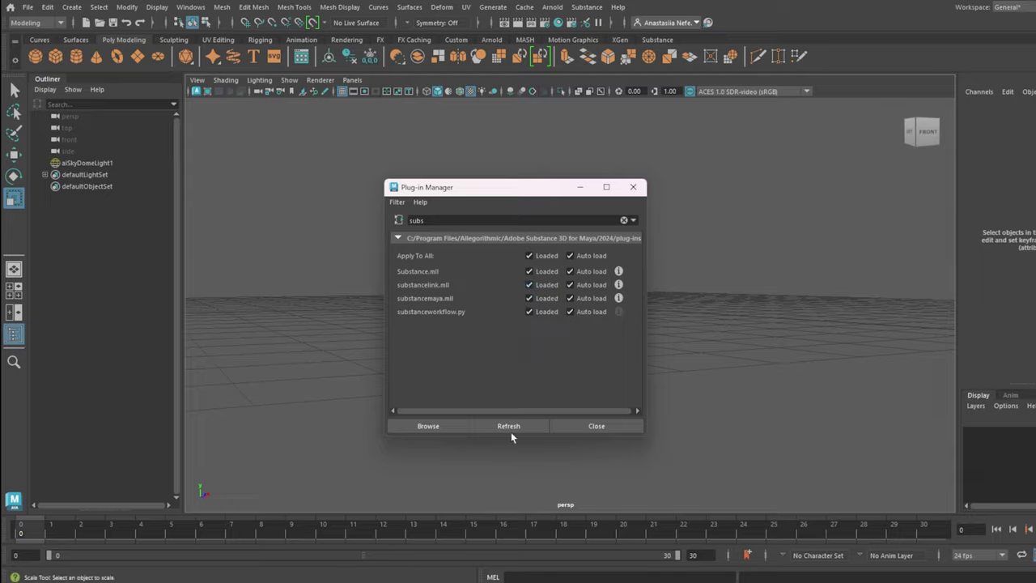
click(583, 426)
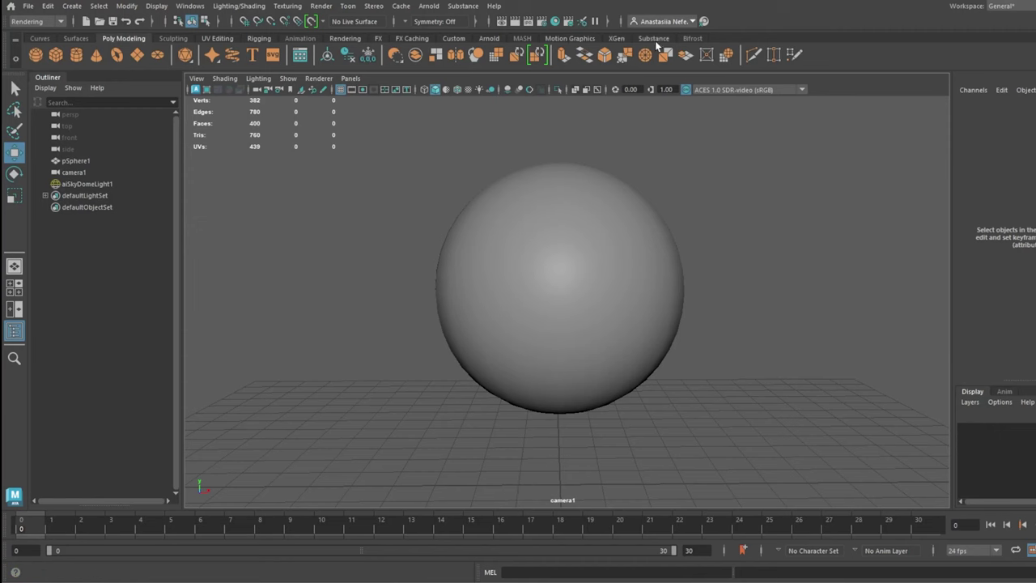
Open Hypershade and import stylized_lava_cracked.sbsar into the work area as a Substance node.
click(654, 39)
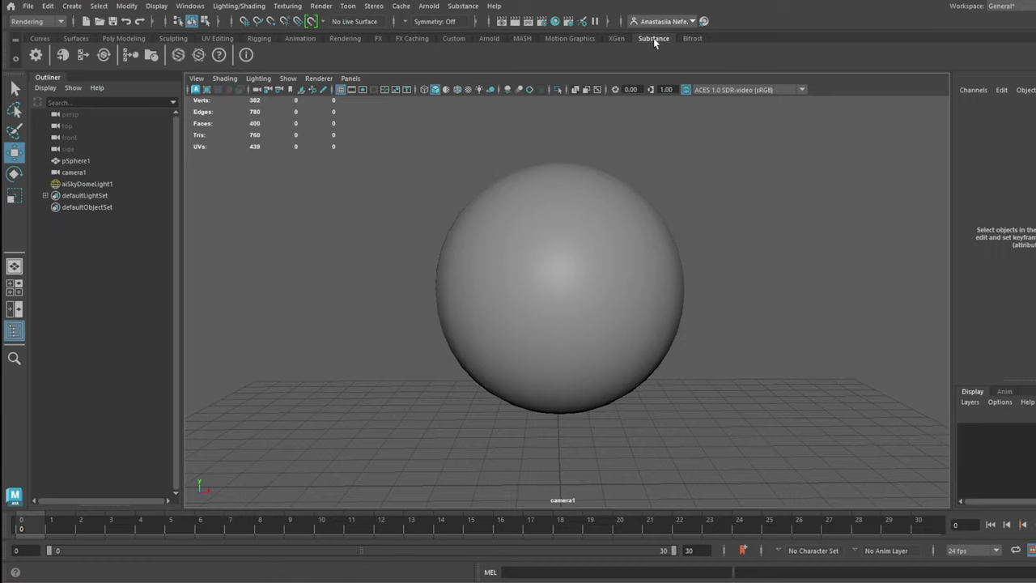
click(555, 21)
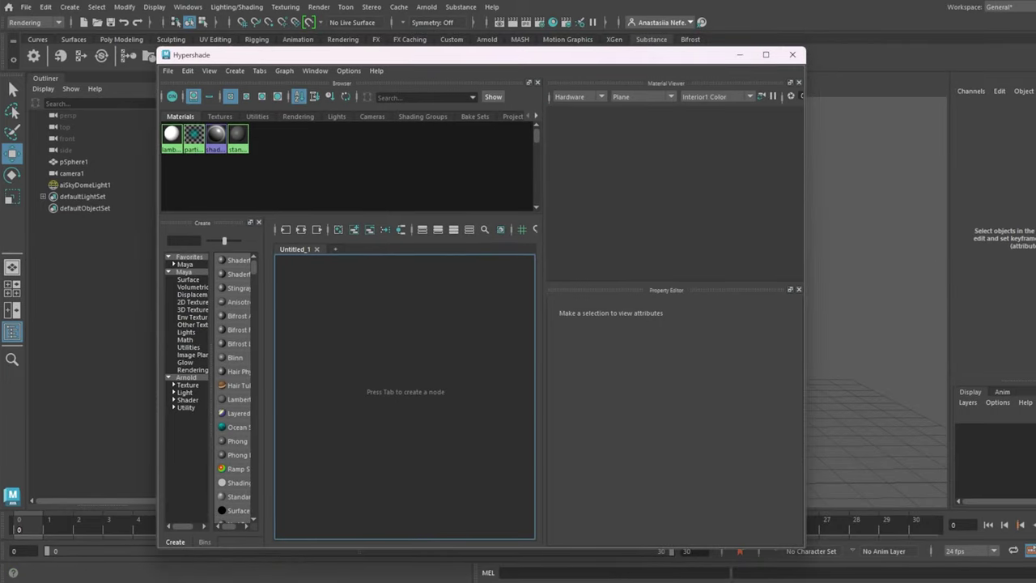
drag(1035, 335, 429, 341)
click(470, 349)
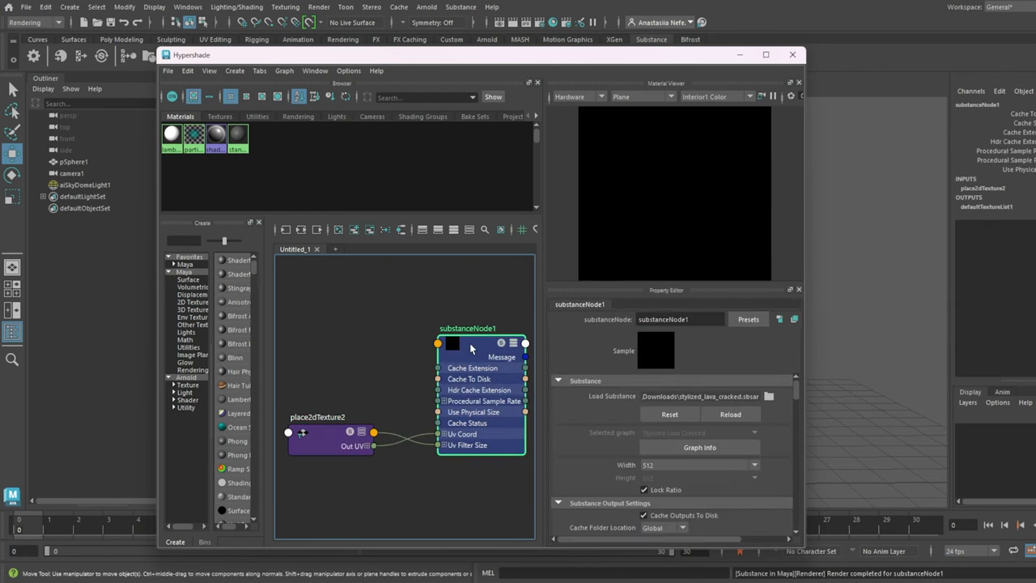
Create the shader network for the lava Substance node using the Arnold workflow.
drag(806, 346, 969, 348)
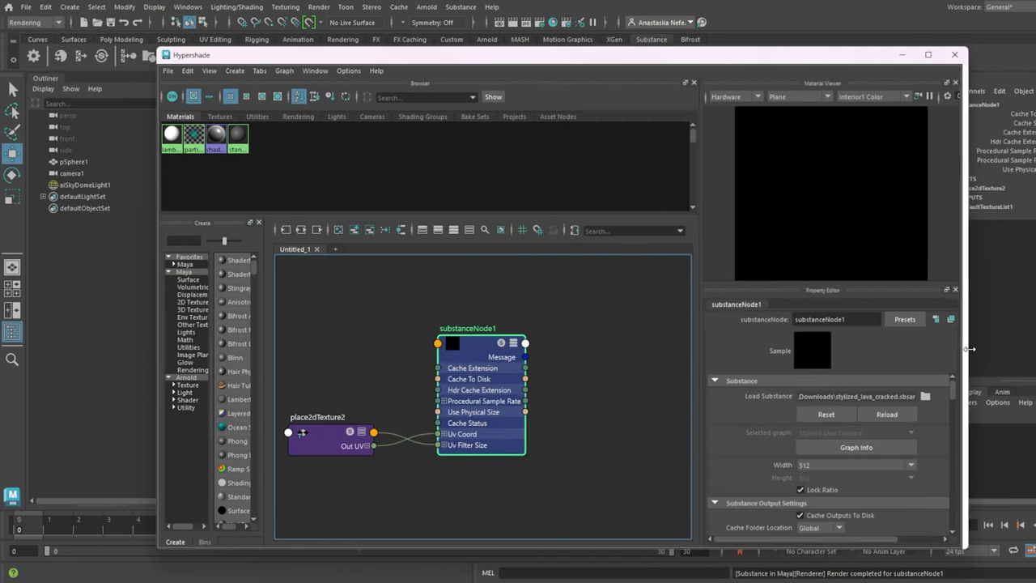
scroll(941, 381, down, 3)
scroll(949, 405, down, 3)
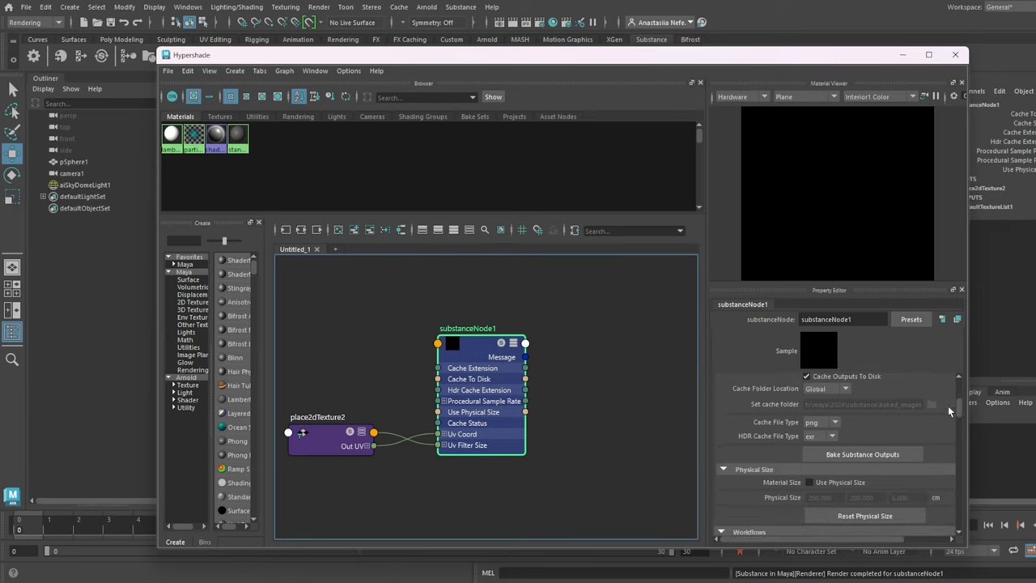
click(732, 486)
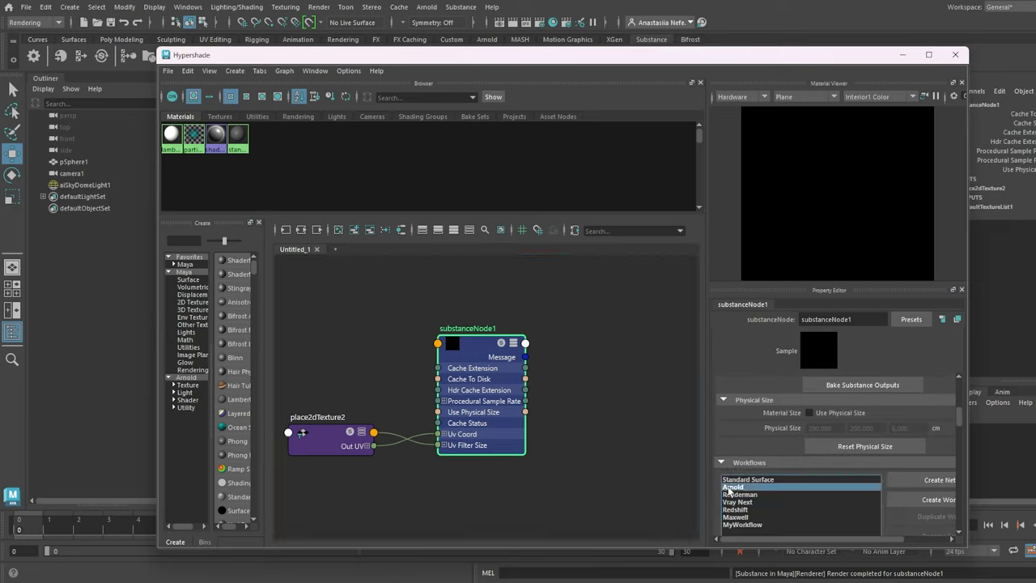
click(940, 482)
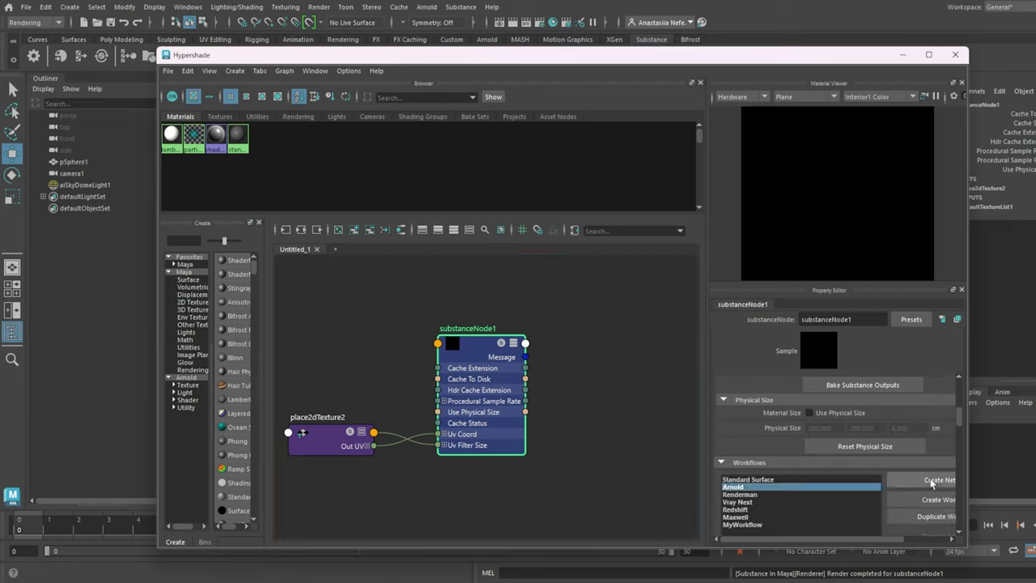
scroll(587, 369, down, 3)
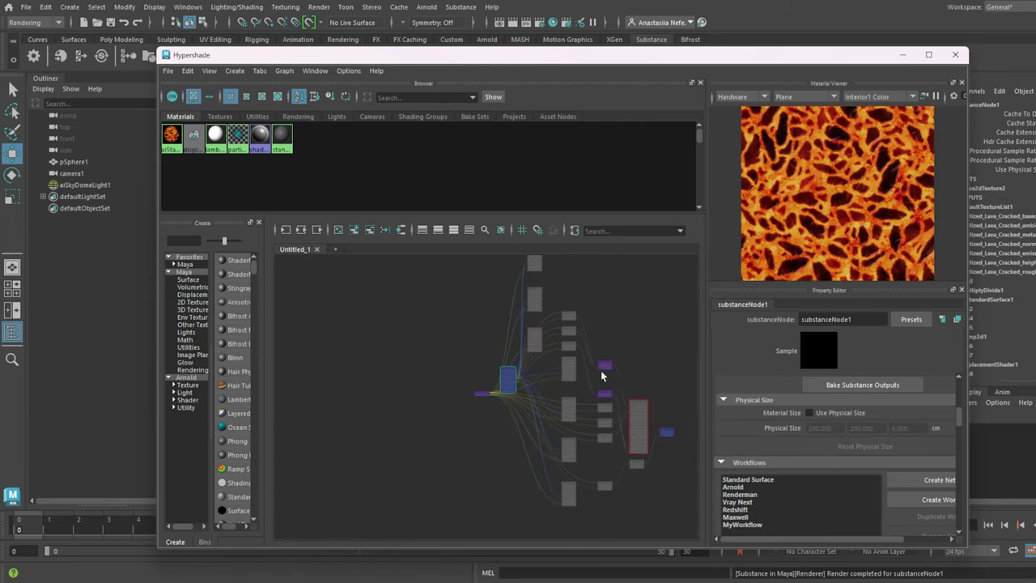
Rename the network's Arnold standard surface shader as "lava".
scroll(607, 384, up, 3)
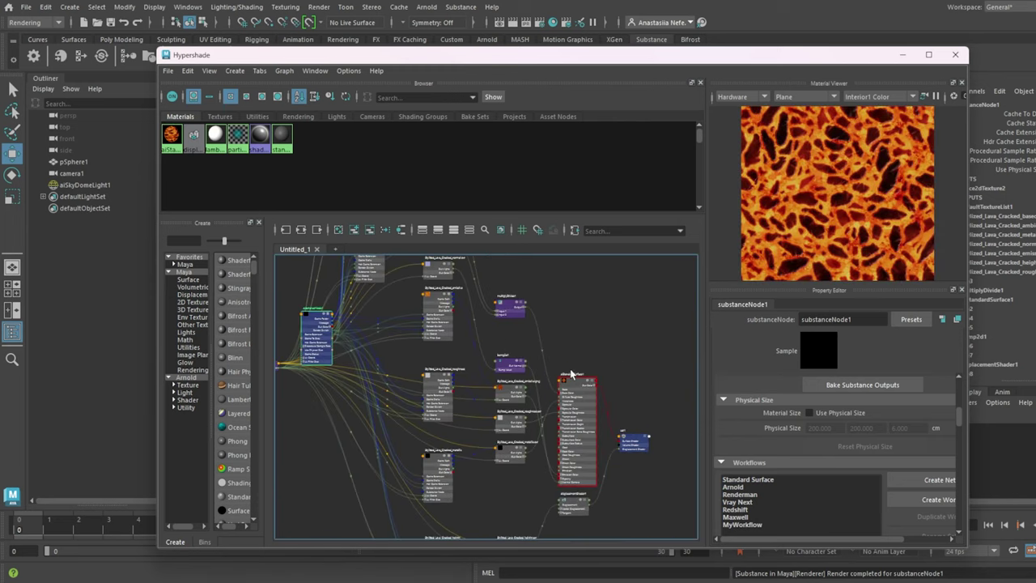
scroll(572, 374, up, 2)
double_click(574, 375)
text(lava)
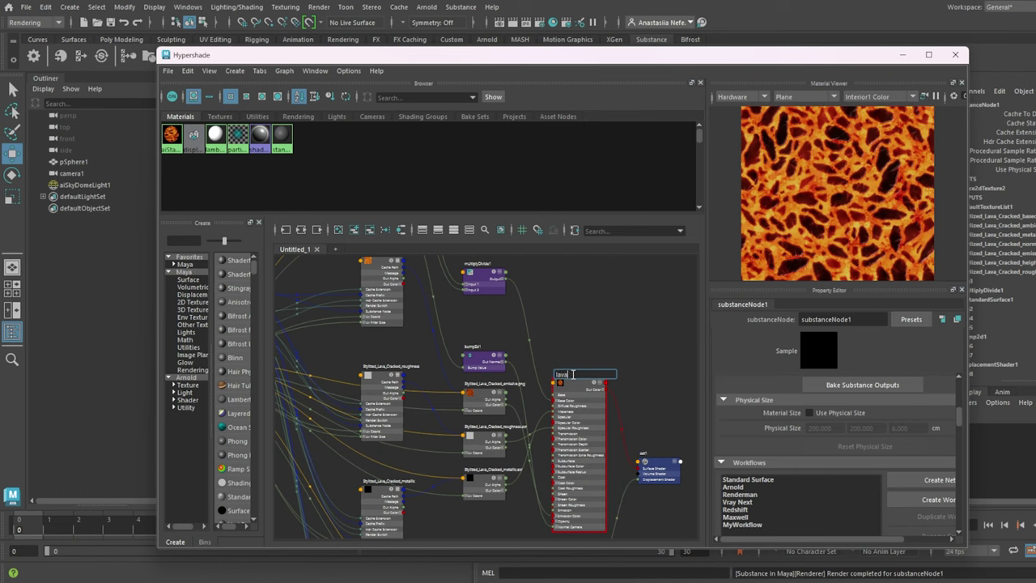
key(Return)
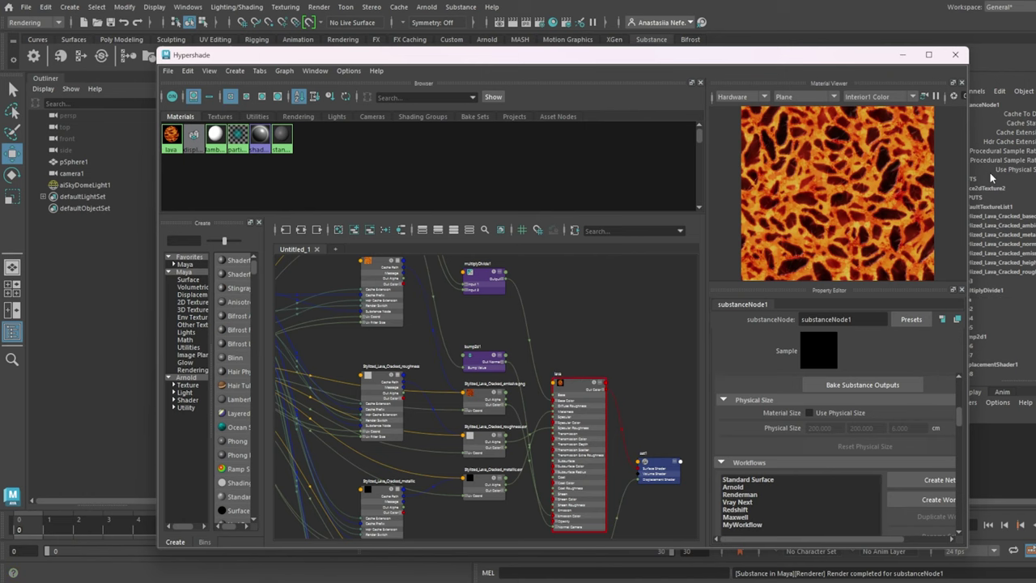
Assign the existing lava material to the sphere and render it with an Arnold IPR render.
drag(974, 174, 628, 175)
click(647, 242)
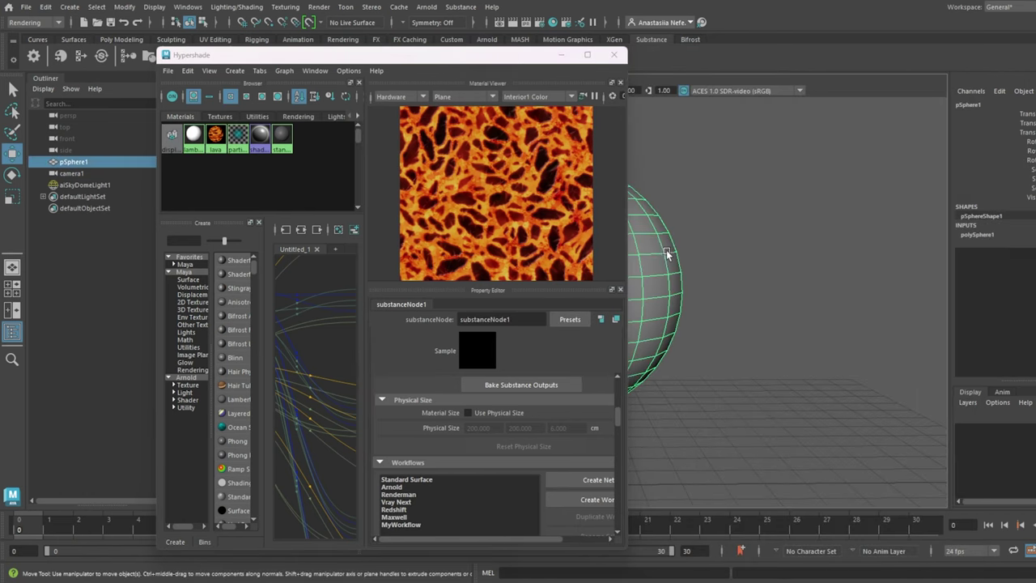
drag(518, 58, 391, 49)
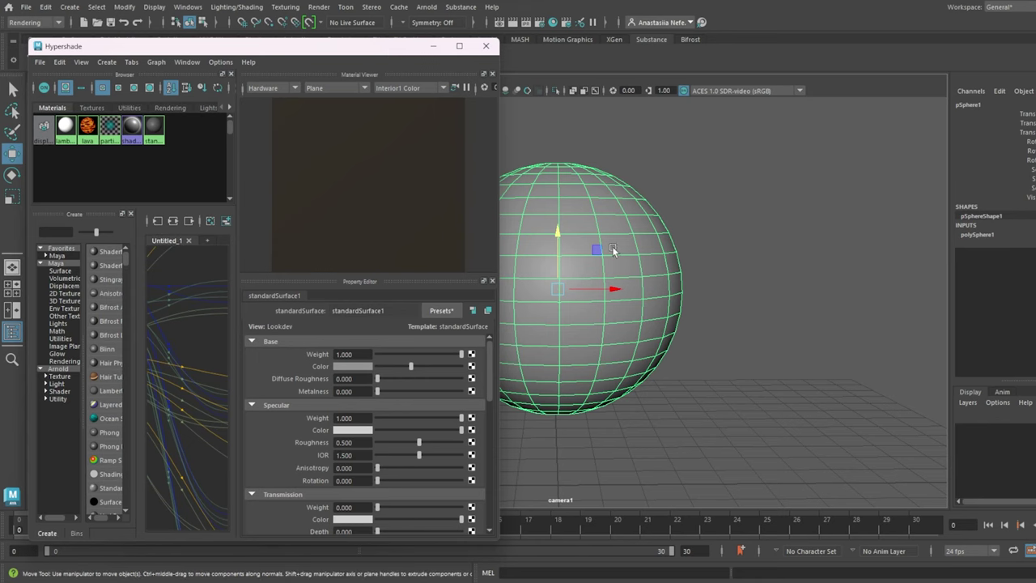
right_drag(613, 248, 618, 324)
mouse_move(619, 567)
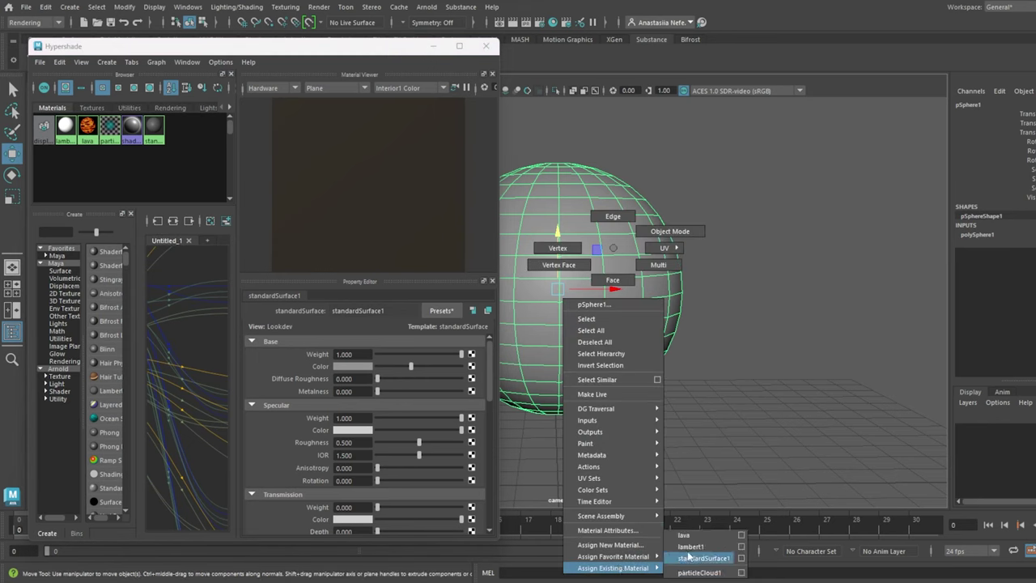
click(695, 547)
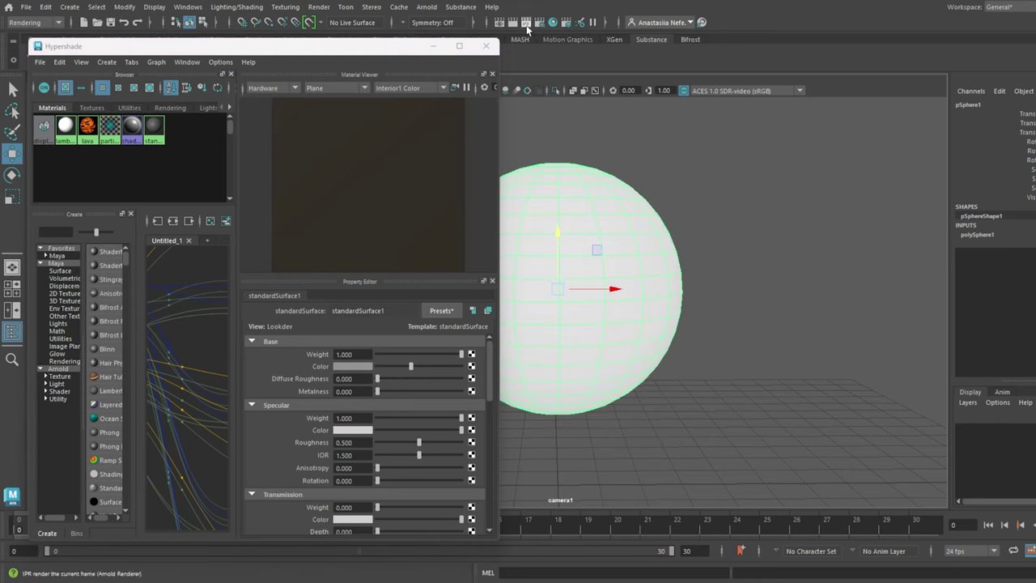
click(527, 25)
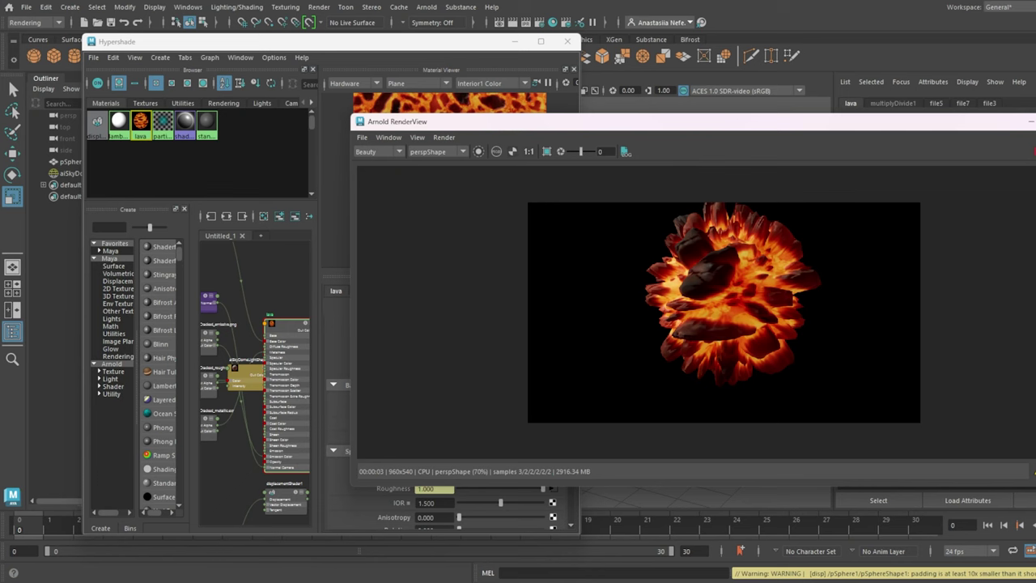
click(1032, 121)
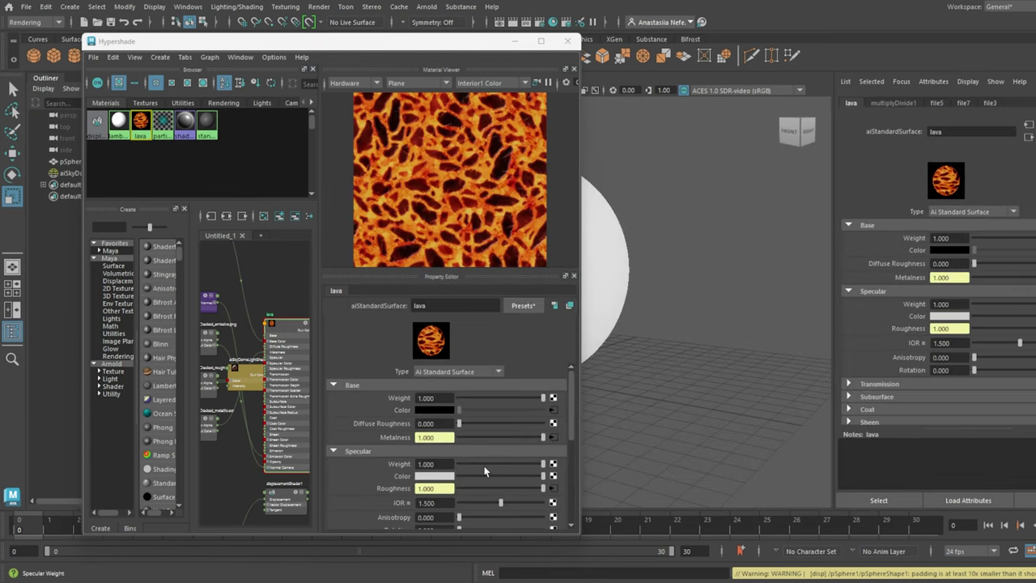
Set the displacement shader's scale to 0.2 and render the sphere again with Arnold.
click(275, 490)
drag(440, 406, 419, 406)
text(0.)
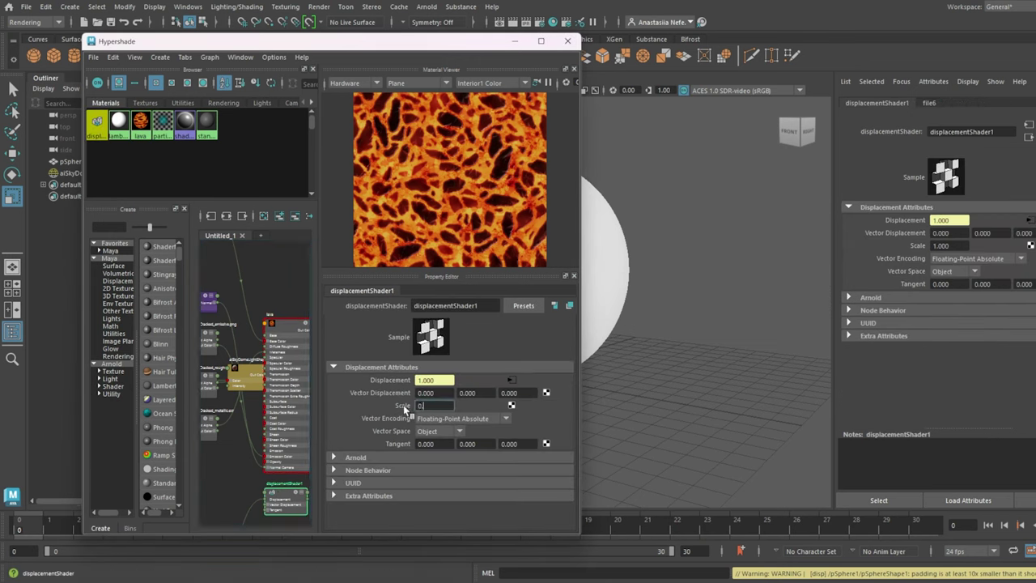
text(2)
key(Return)
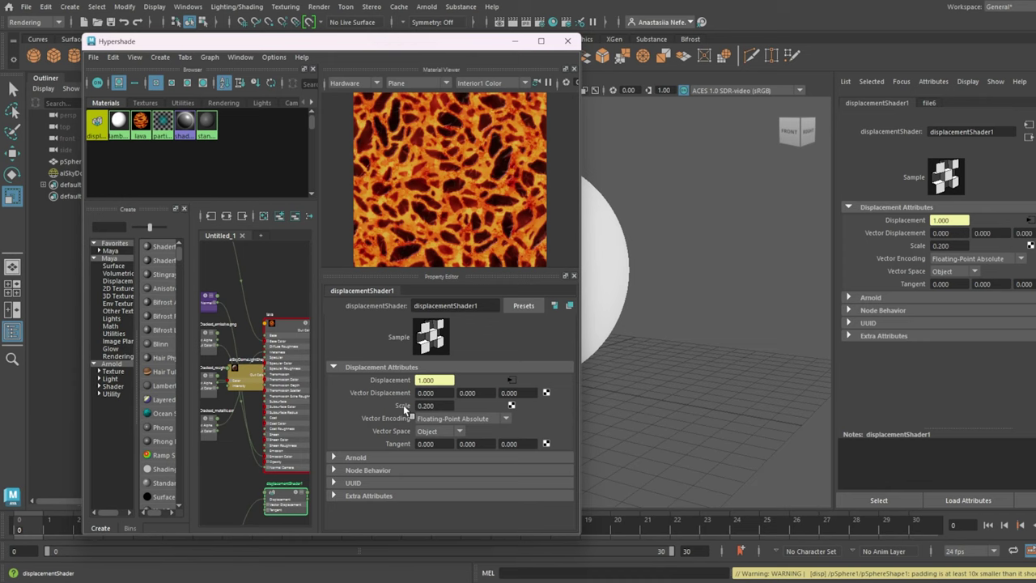
click(528, 22)
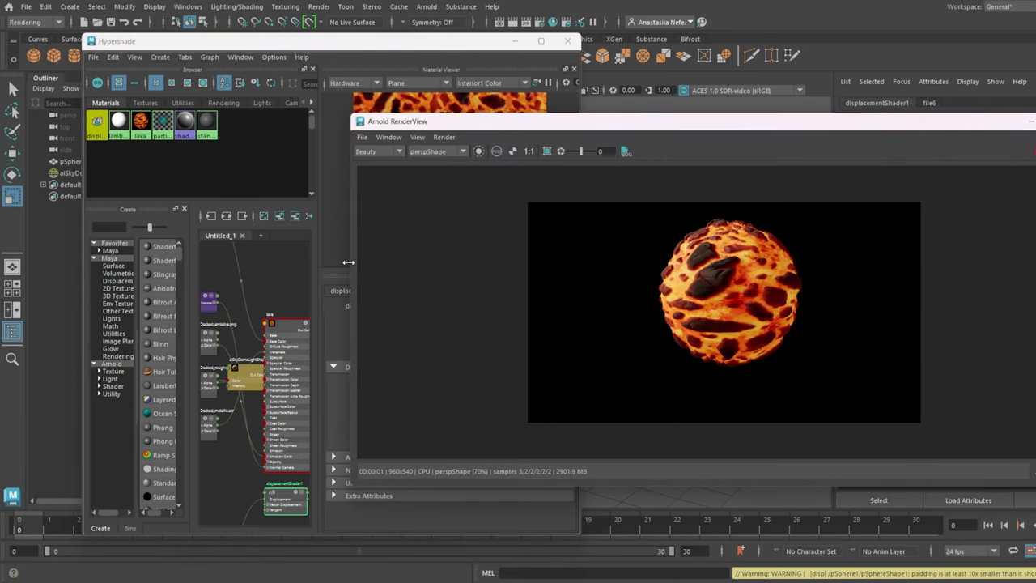
Set the Repeat V of the Substance network's 2D texture placement node to 0.7.
drag(348, 262, 557, 296)
scroll(279, 288, down, 2)
alt+middle_drag(252, 277, 311, 277)
scroll(213, 414, down, 2)
alt+middle_drag(213, 413, 331, 441)
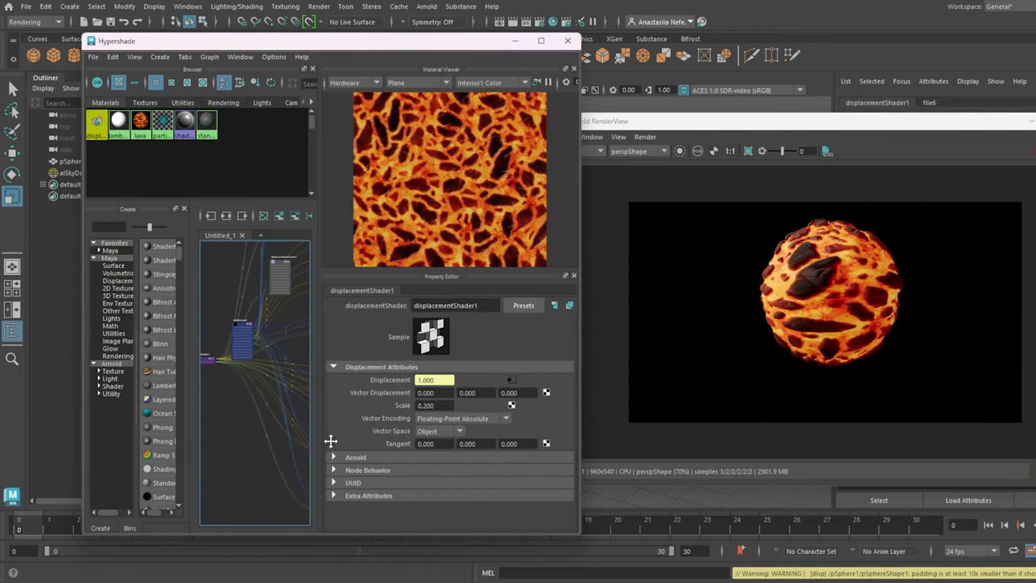
alt+middle_drag(243, 392, 281, 401)
click(242, 370)
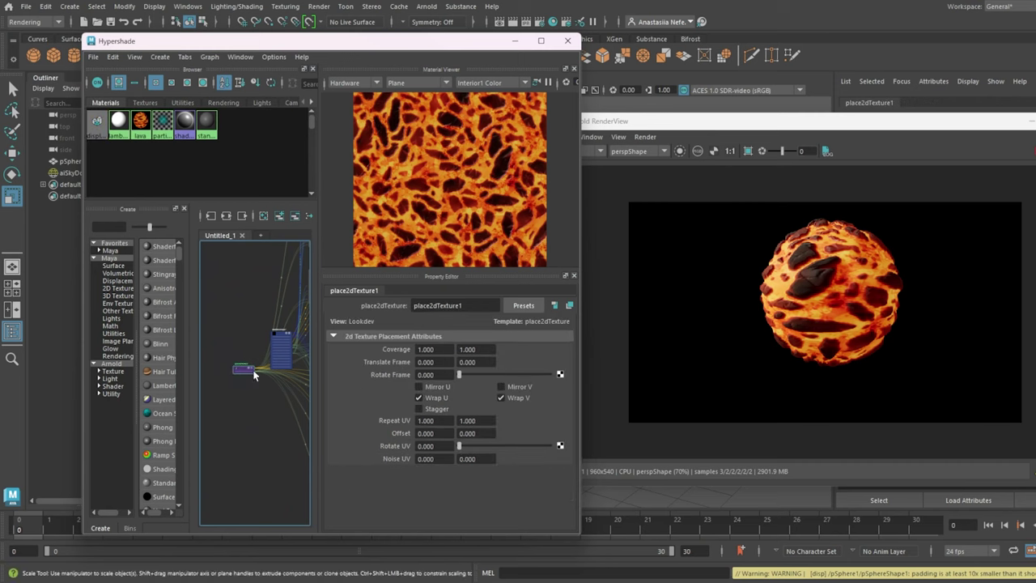
click(482, 420)
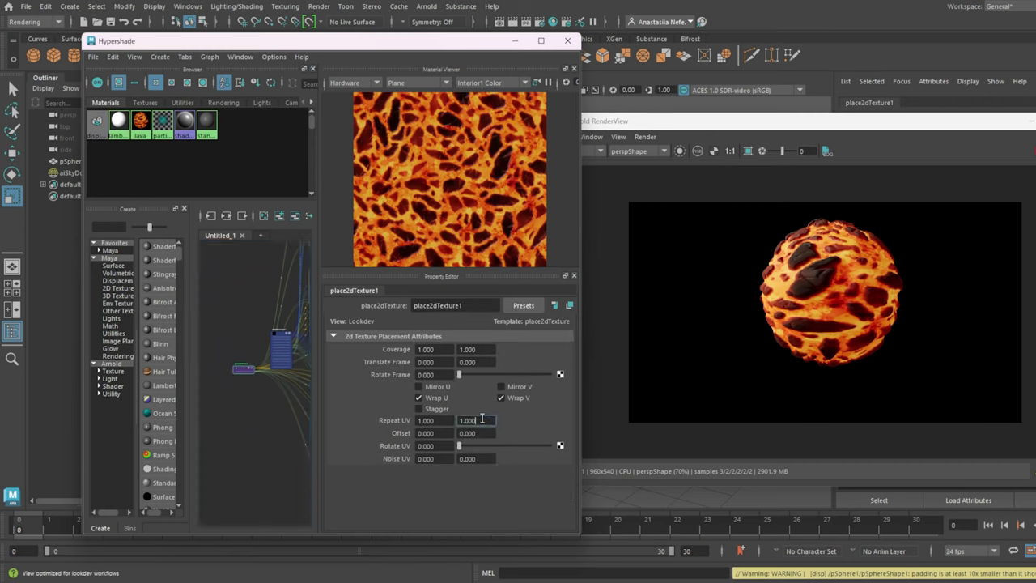
text(0.7)
key(Return)
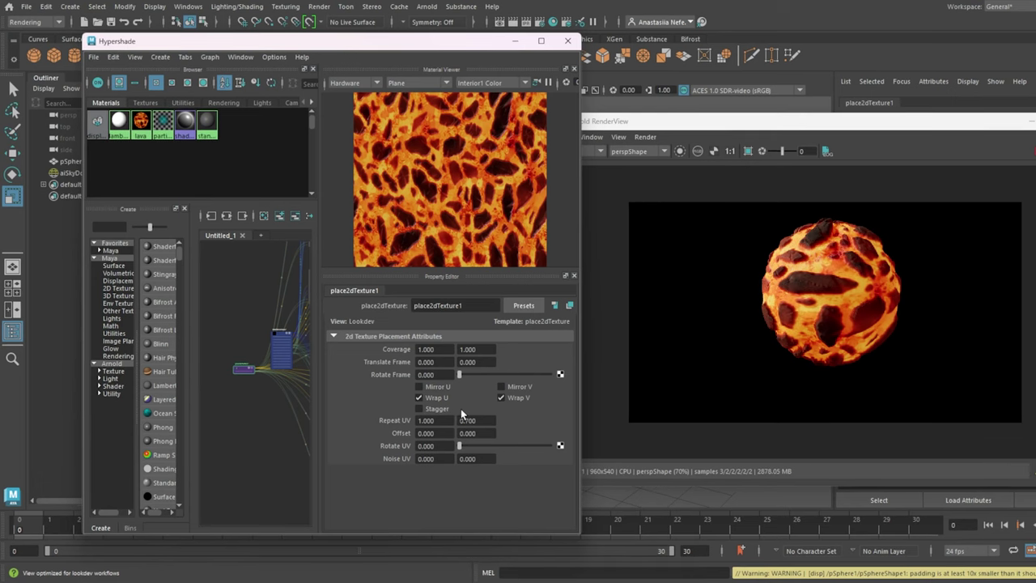
Set the texture placement's Repeat UV to 2 and 1, and try a Repeat V of 1.5.
click(422, 421)
text(2)
click(468, 421)
text(1)
key(Return)
drag(469, 420, 375, 413)
text(1.5)
key(Return)
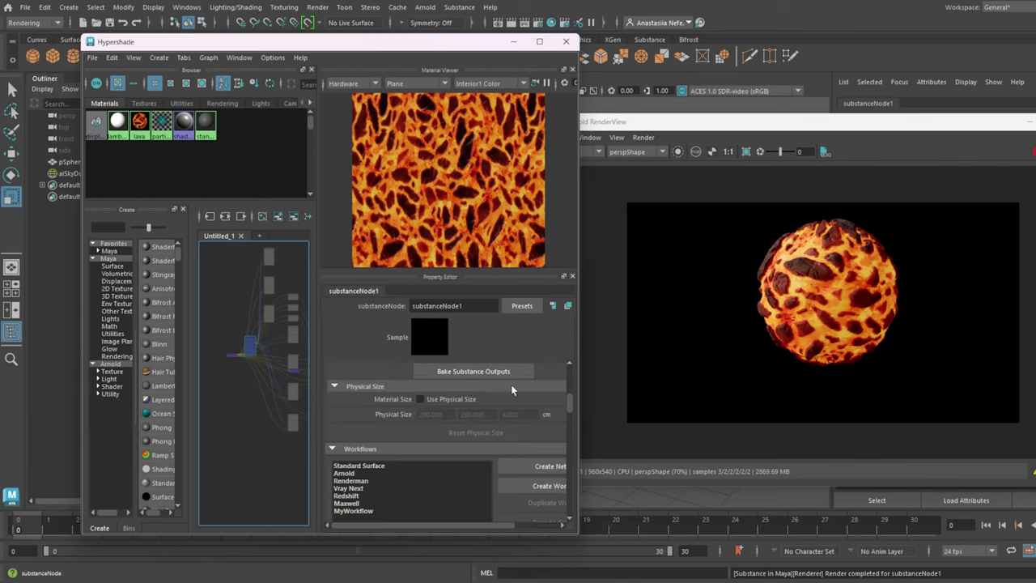
Apply the Cold Lava preset to the Substance node and render the sphere with Arnold.
scroll(243, 341, up, 8)
alt+middle_drag(301, 375, 252, 357)
scroll(526, 435, down, 2)
scroll(595, 416, down, 5)
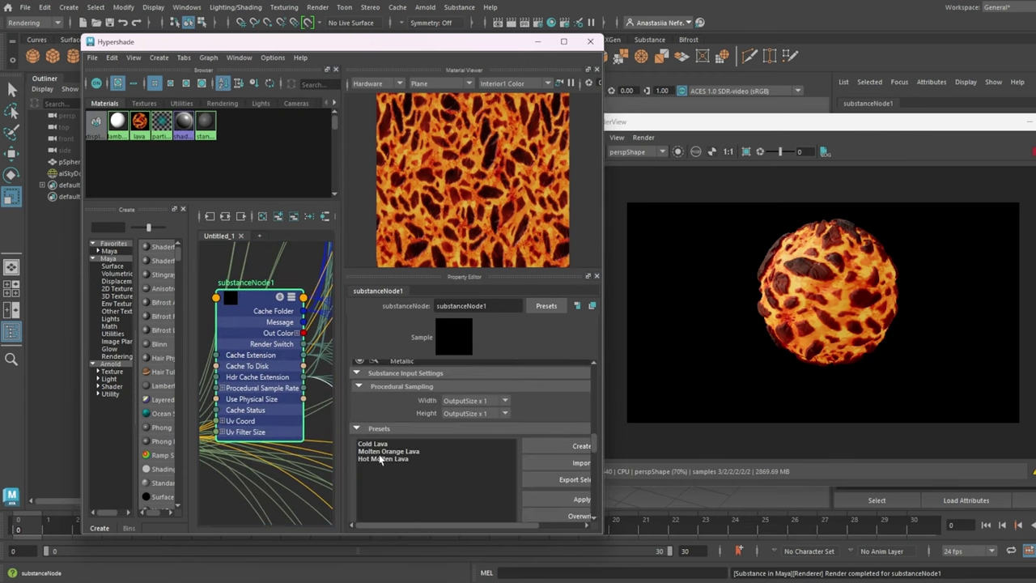
click(377, 452)
click(548, 496)
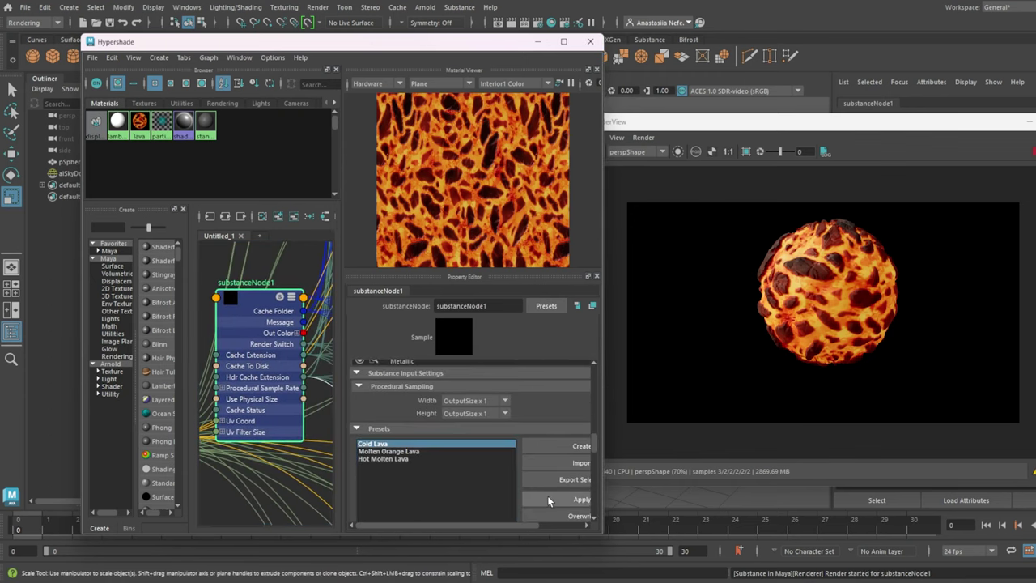
click(527, 24)
Rearrange the render and Hypershade windows to uncover the viewport, and rotate the sky dome light.
drag(905, 125, 541, 89)
drag(434, 42, 394, 132)
drag(389, 81, 535, 91)
drag(504, 190, 565, 190)
drag(400, 133, 356, 51)
middle_drag(207, 117, 93, 173)
drag(530, 392, 558, 389)
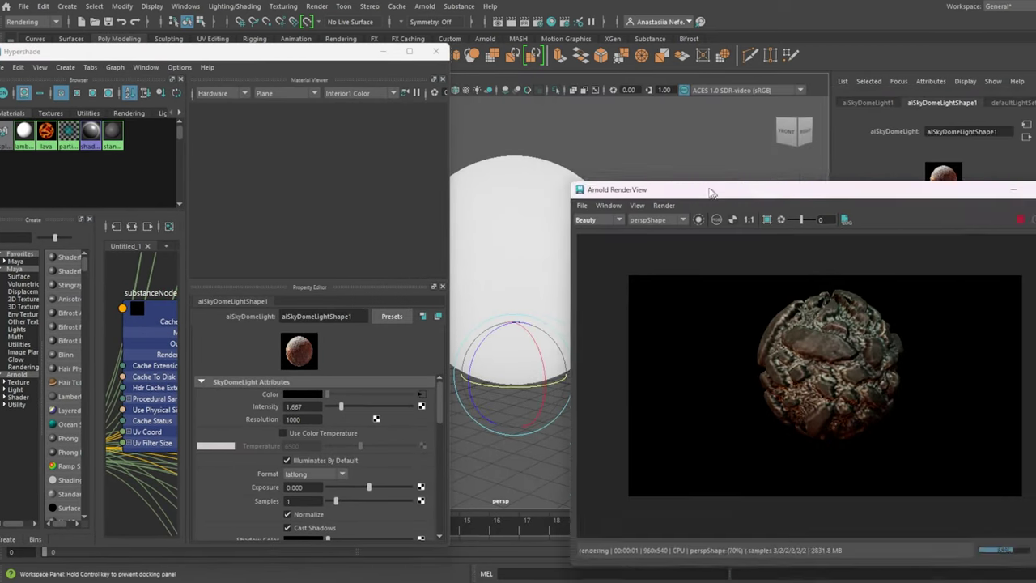
Arrange the Hypershade and the Arnold render view side by side.
drag(710, 191, 706, 106)
drag(452, 193, 530, 187)
drag(401, 51, 430, 32)
drag(733, 104, 761, 85)
drag(332, 35, 355, 28)
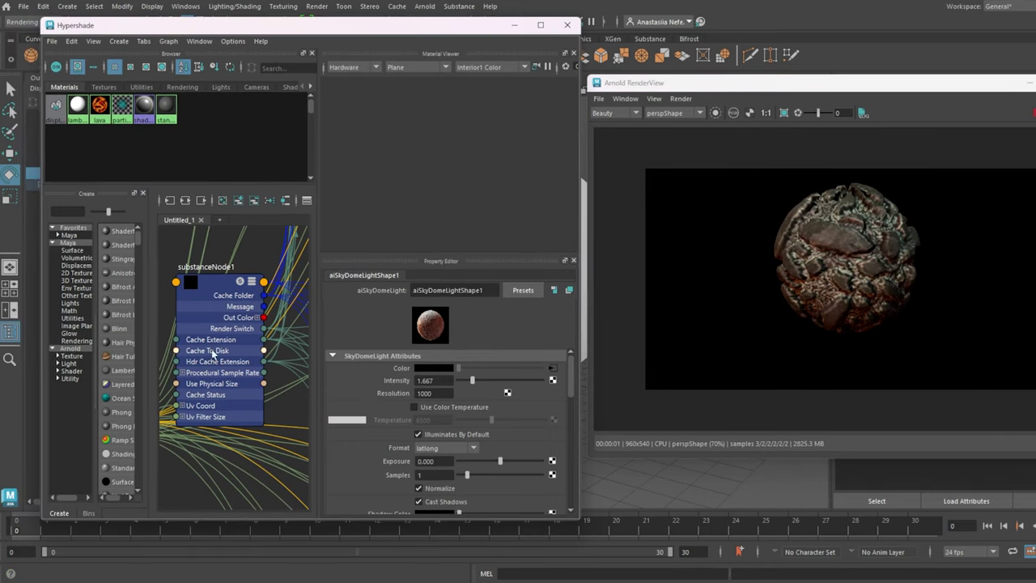
Set both Repeat UV values of the 2D texture placement node to 2.
scroll(272, 357, down, 5)
click(203, 383)
click(425, 404)
text(2)
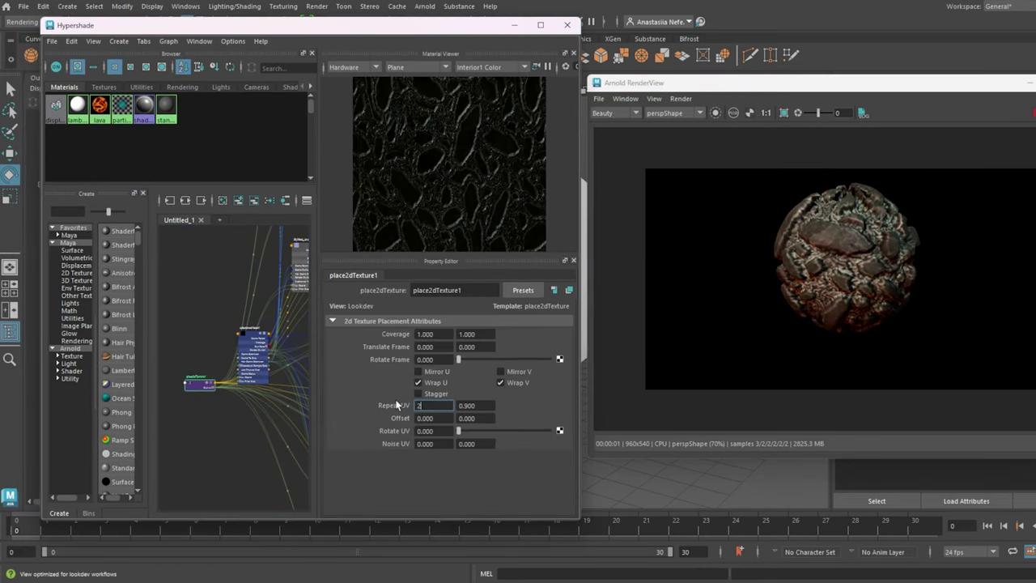
key(Tab)
text(2)
key(Return)
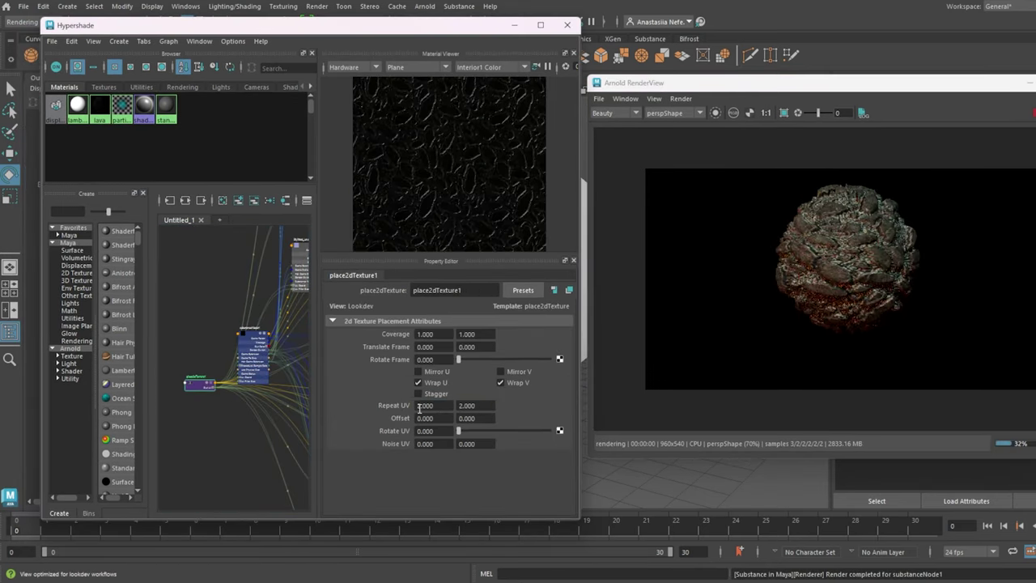
Try a Repeat V of 1 on the texture placement and settle on 1.5.
text(1)
key(Return)
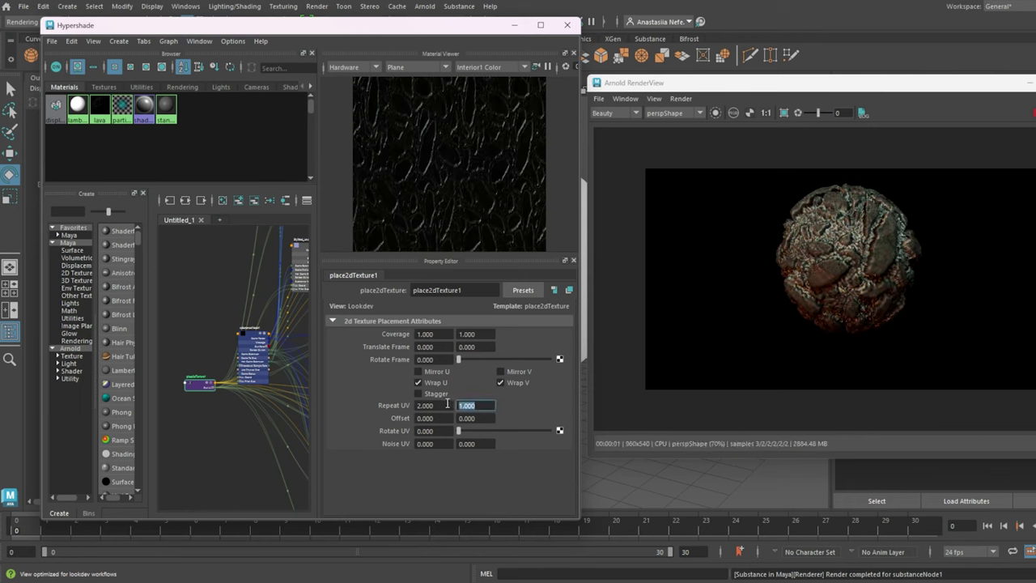
text(.5)
key(Return)
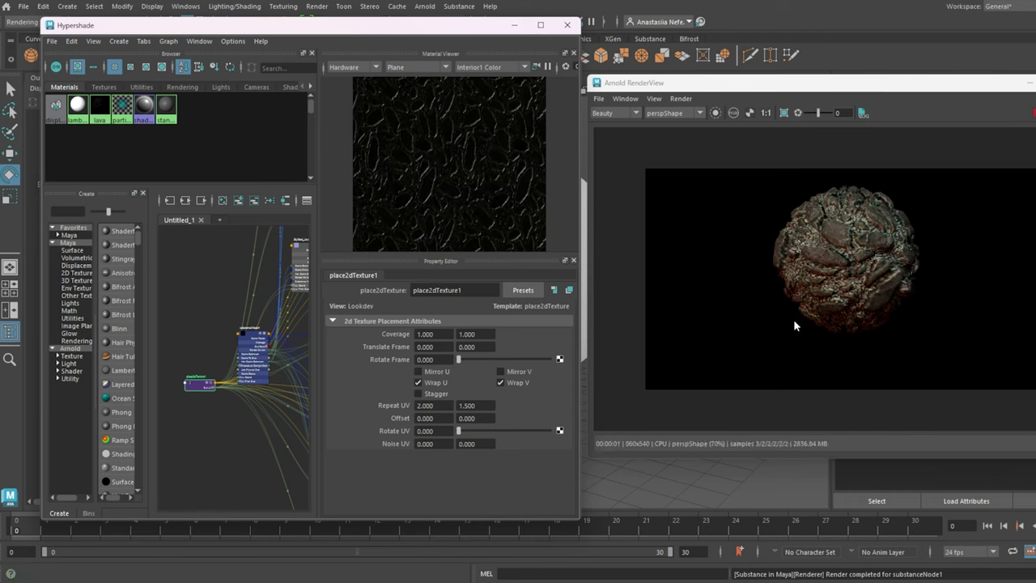
Set the displacement shader's scale to 0.05.
alt+middle_drag(220, 429, 190, 413)
alt+middle_drag(306, 429, 135, 405)
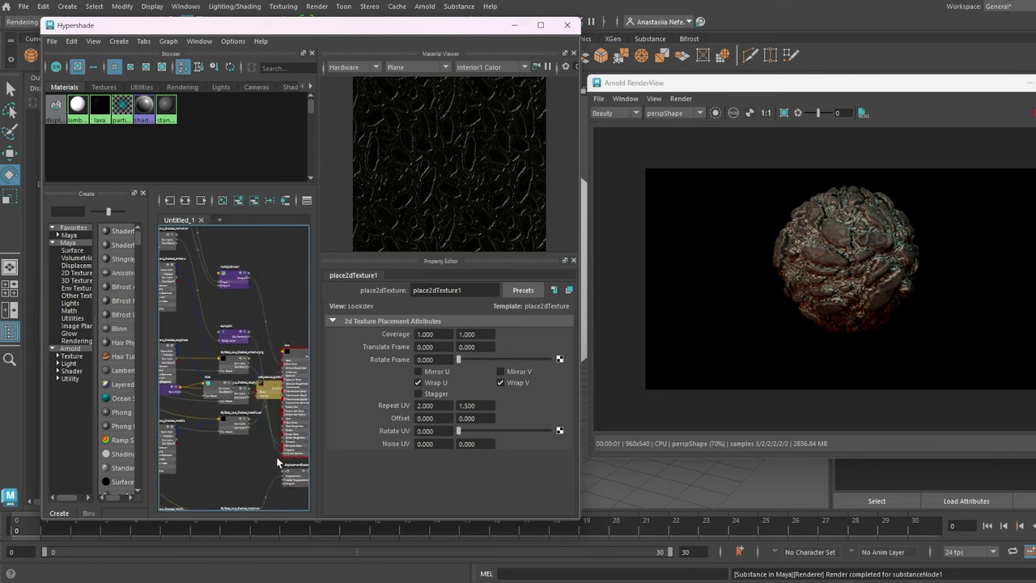
click(290, 471)
click(426, 390)
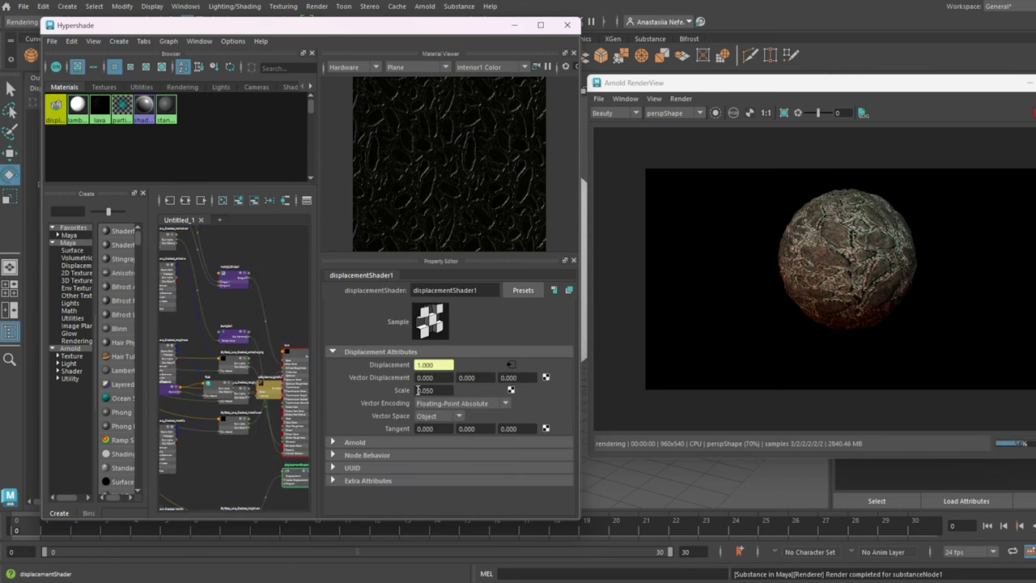
text(5)
key(Return)
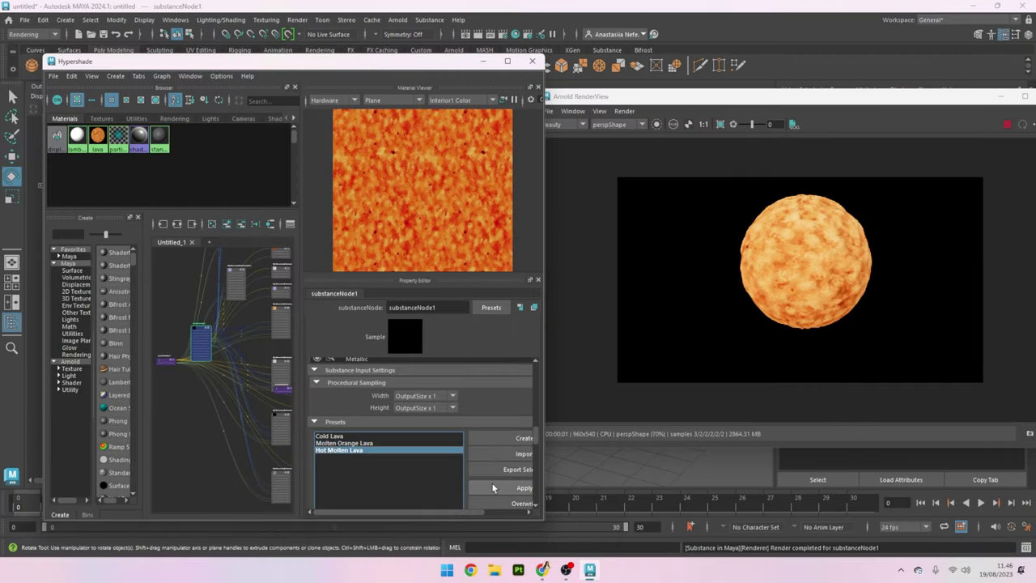
Apply the Hot Molten Lava preset to the Substance node and put the Arnold render view away.
click(365, 436)
click(522, 487)
drag(741, 96, 676, 104)
click(1006, 102)
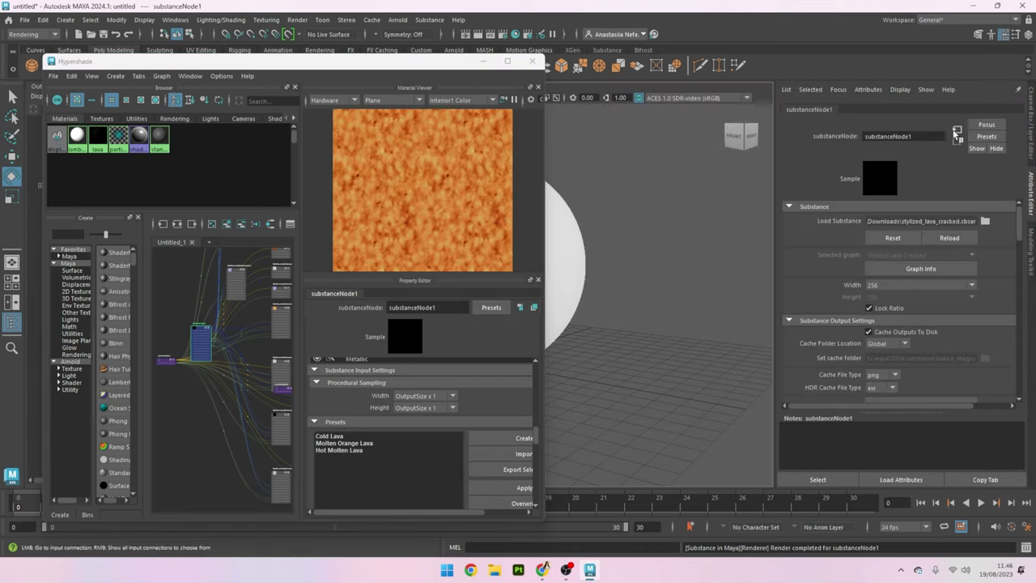
Select all nodes of the lava Substance network in the Hypershade graph.
scroll(232, 365, down, 3)
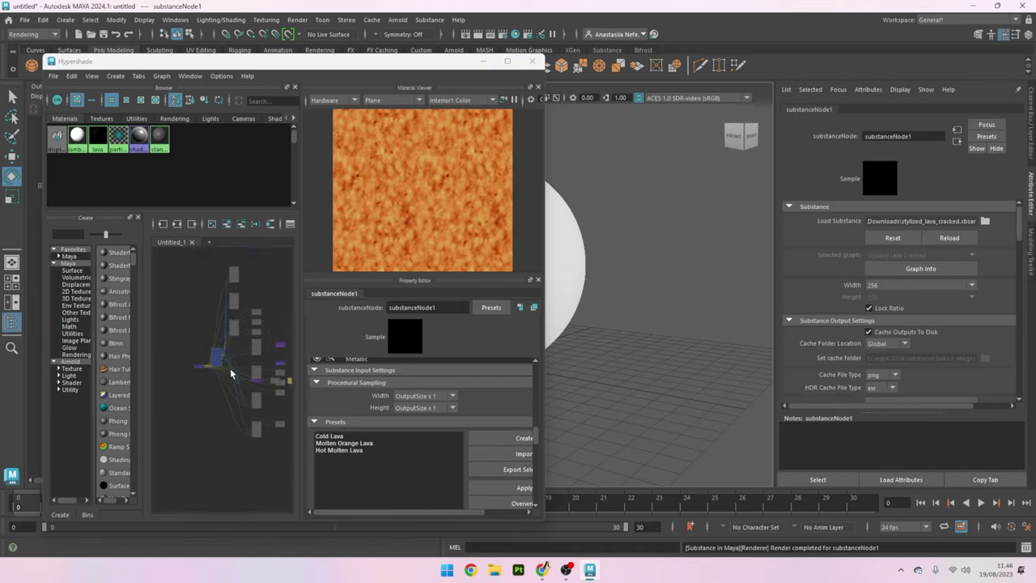
click(200, 362)
alt+middle_drag(247, 398, 224, 408)
scroll(217, 408, down, 2)
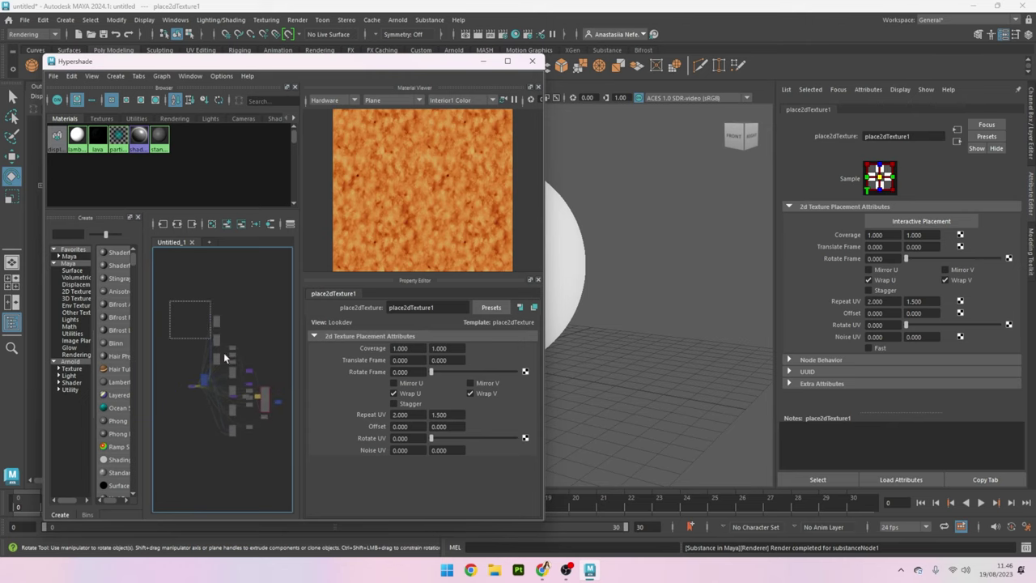
drag(224, 352, 282, 446)
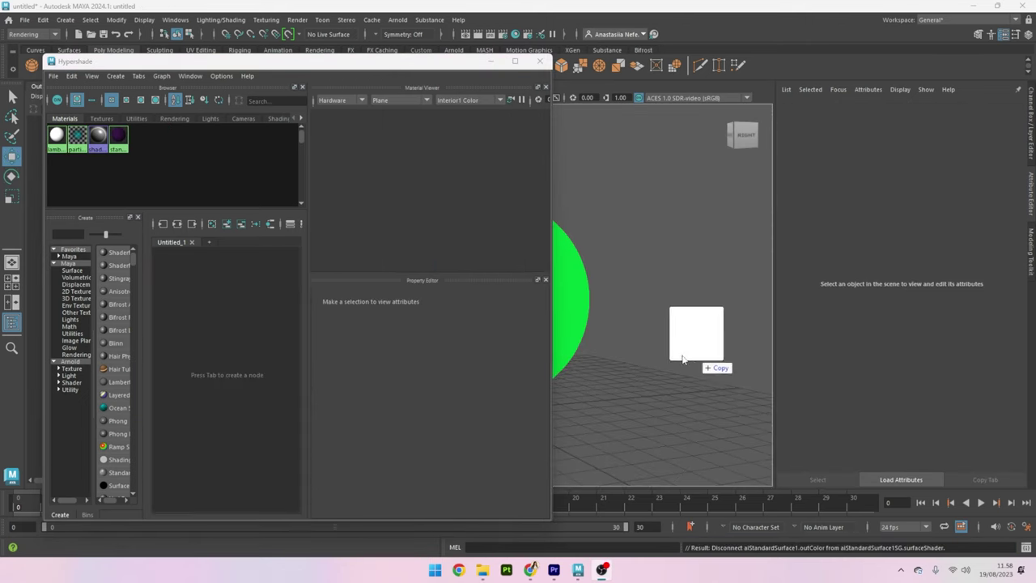
Bring the stylized_lava_cracked Substance file into the empty Hypershade graph and create its shader network with the Arnold workflow.
drag(701, 354, 241, 363)
scroll(462, 426, down, 3)
scroll(462, 426, down, 3)
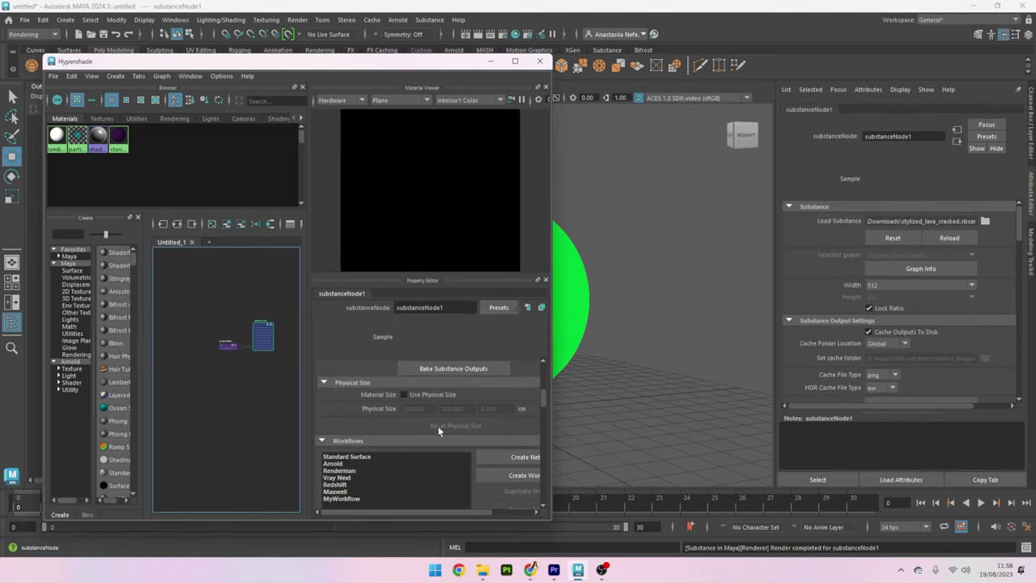
click(372, 464)
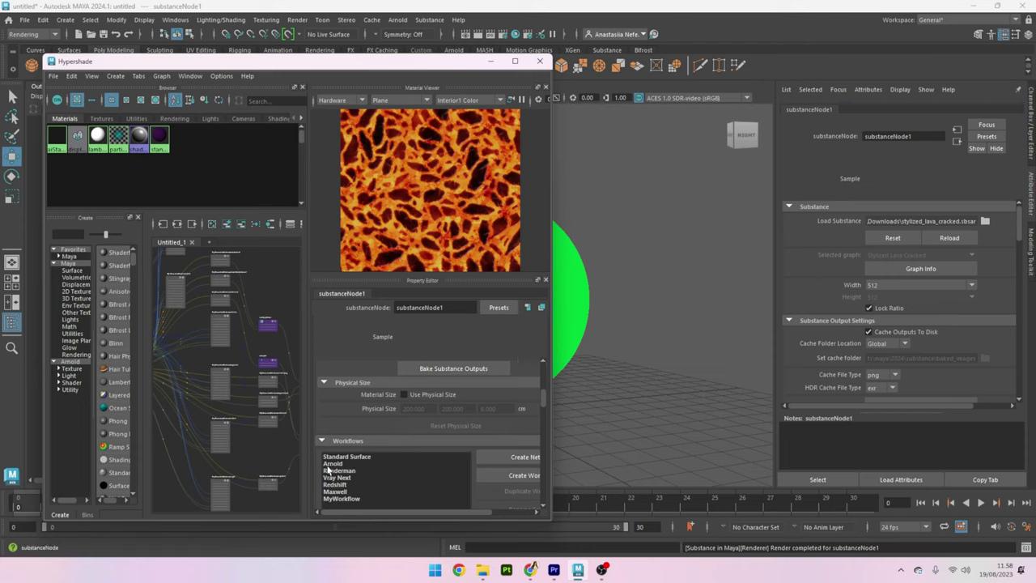
Rename the new network's Arnold standard surface shader as "lava".
scroll(215, 361, up, 10)
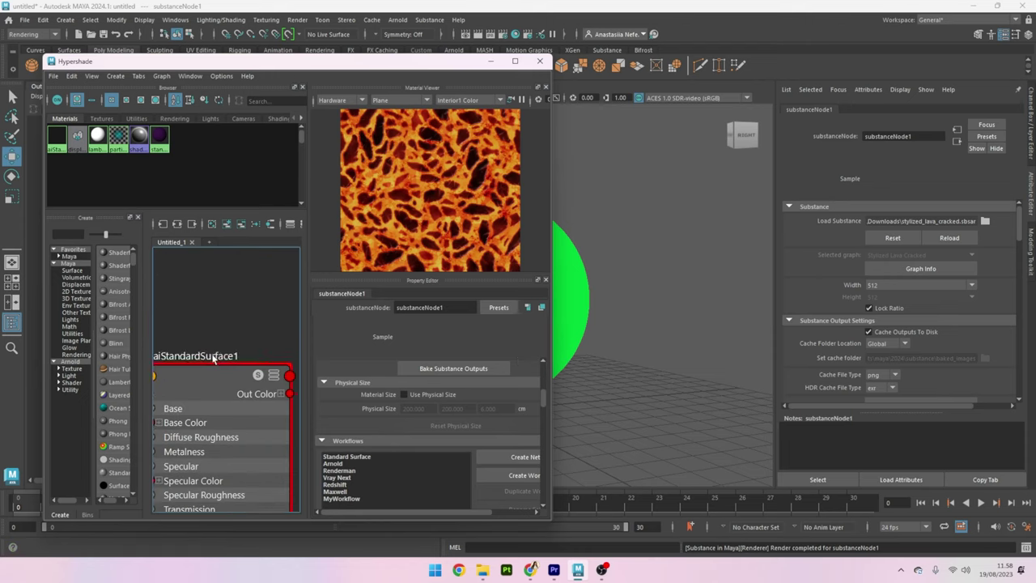
double_click(214, 356)
scroll(234, 355, down, 10)
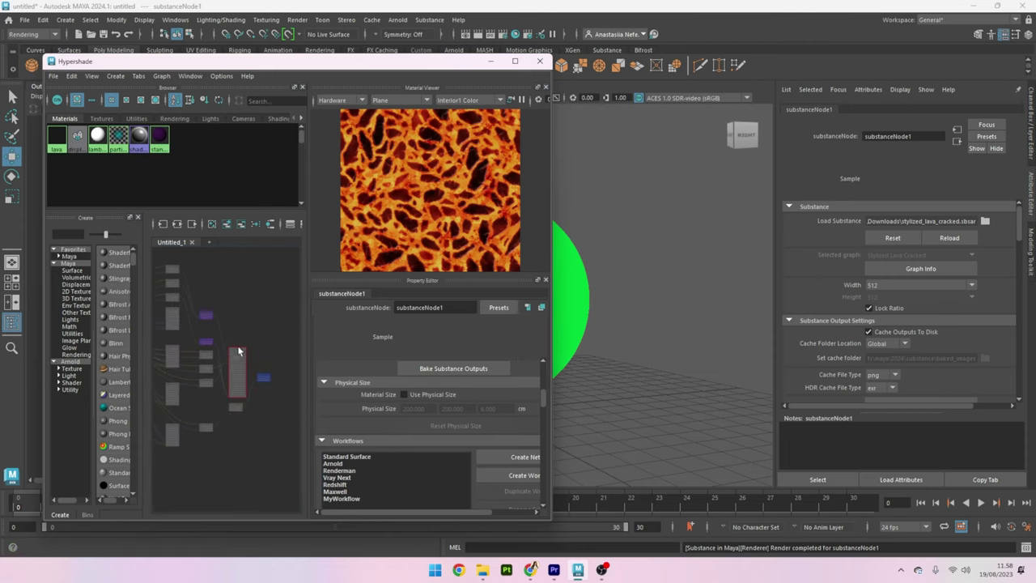
Assign the new lava material to the sphere and render it with Arnold.
click(574, 249)
right_drag(573, 249, 574, 296)
right_drag(581, 564, 656, 507)
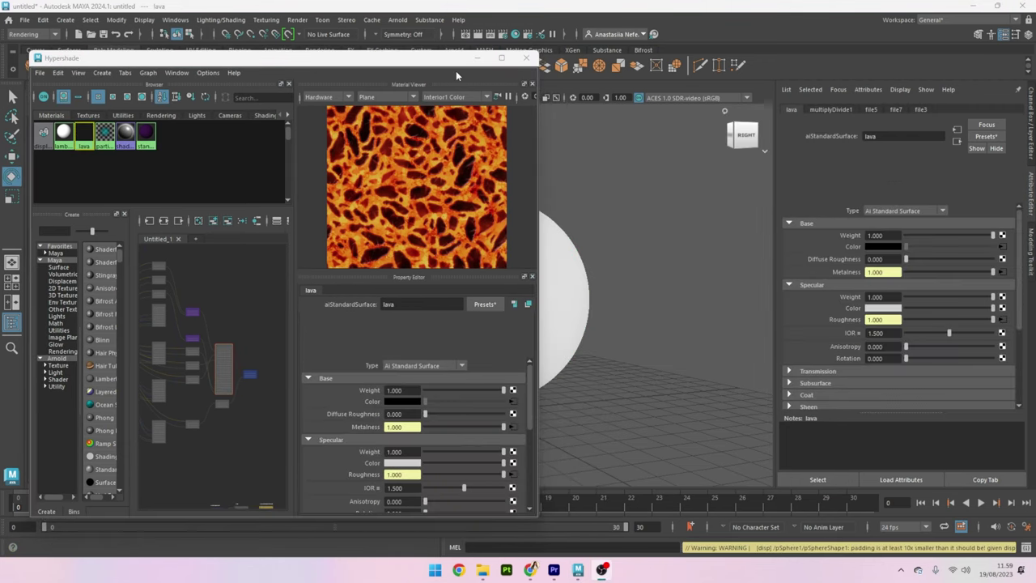
click(490, 35)
click(734, 104)
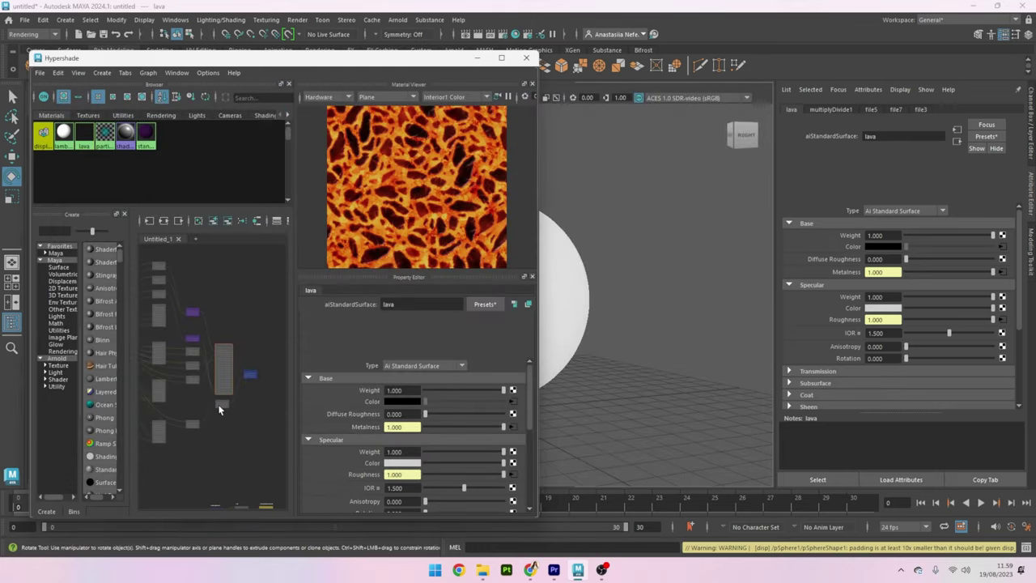
Set the displacement shader's scale to 0.17 and render the sphere again with Arnold.
click(218, 404)
click(397, 398)
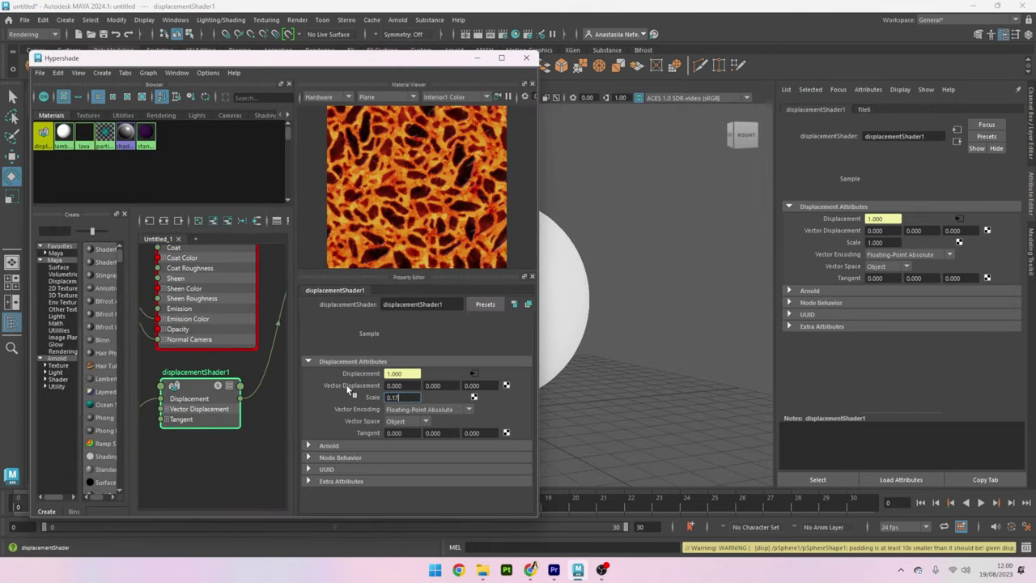
text(0.17)
key(Return)
scroll(251, 420, down, 3)
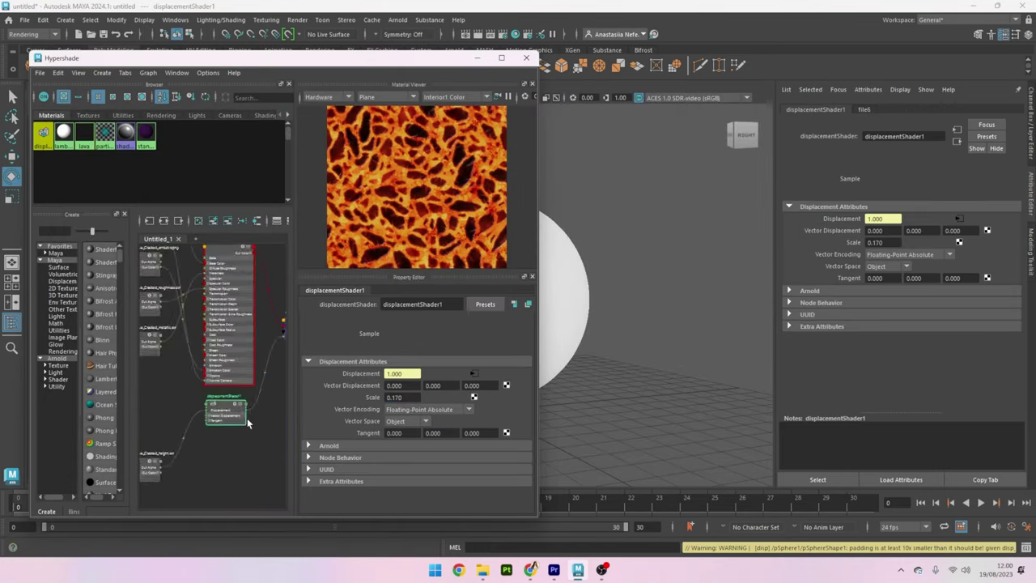
scroll(248, 421, down, 3)
click(490, 35)
click(735, 105)
Set the texture placement's Repeat U to 1.3 and render the result with Arnold.
alt+middle_drag(209, 426, 314, 430)
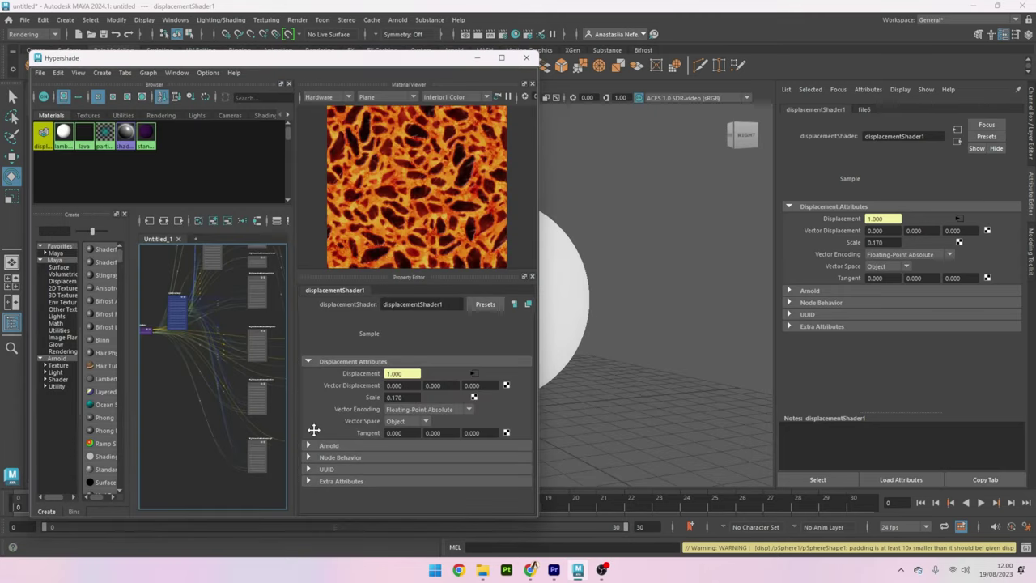
click(181, 352)
click(452, 412)
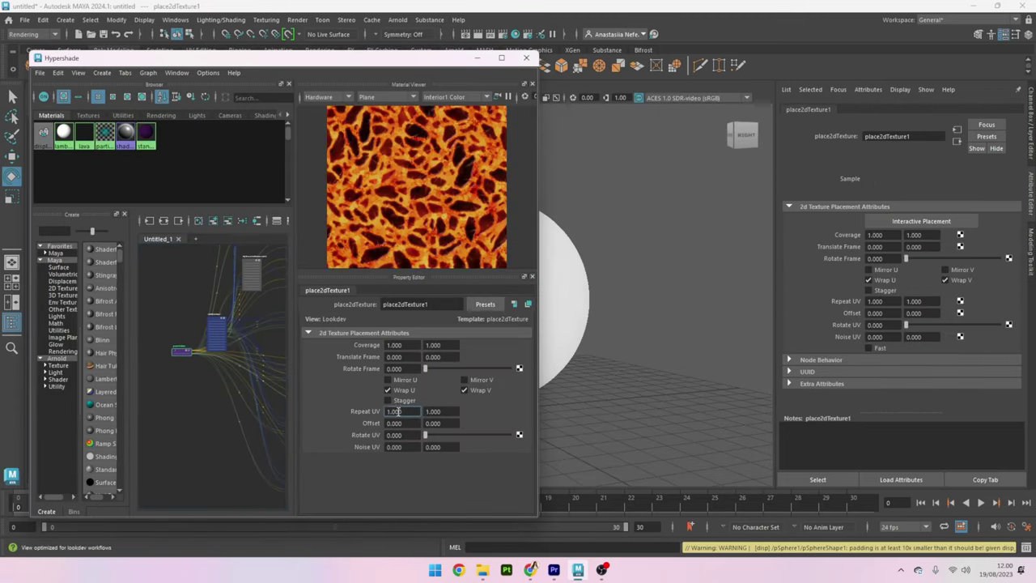
text(1.3)
key(Return)
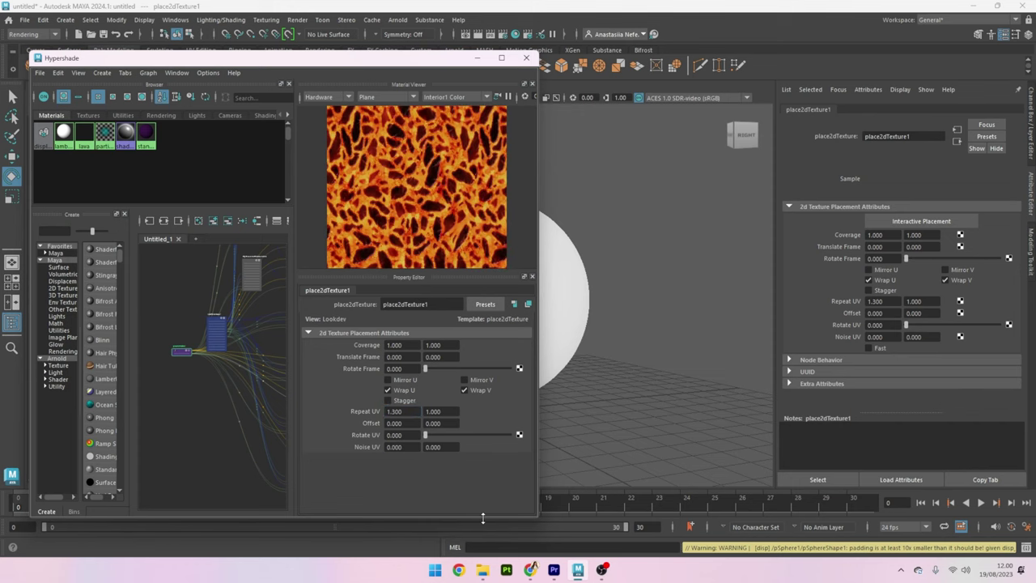
click(486, 35)
Rotate the sphere to about 81 degrees around the Y axis beside the live render and deselect it.
scroll(470, 288, up, 2)
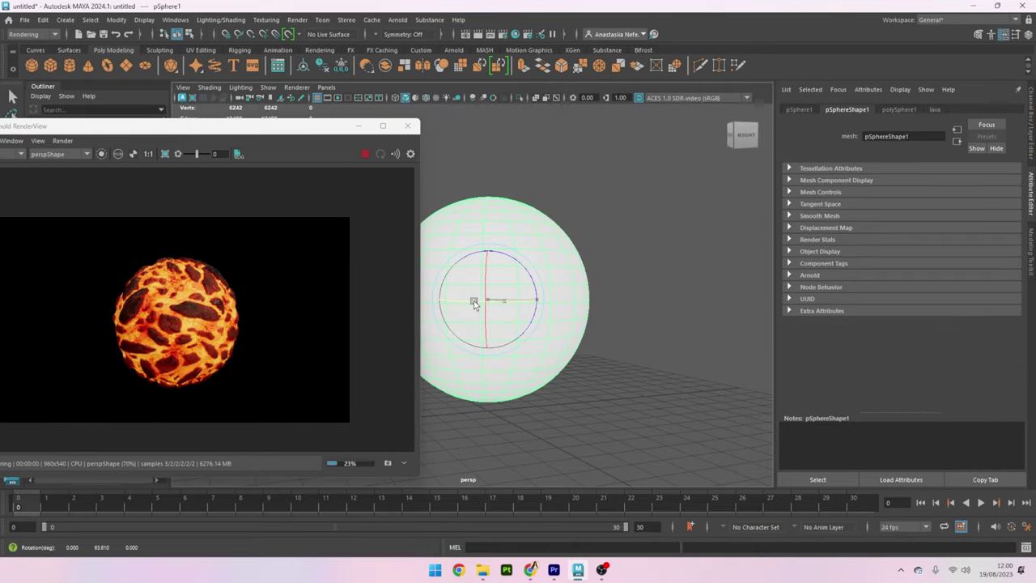
mouse_move(481, 303)
mouse_down()
mouse_move(527, 301)
mouse_move(494, 315)
mouse_up()
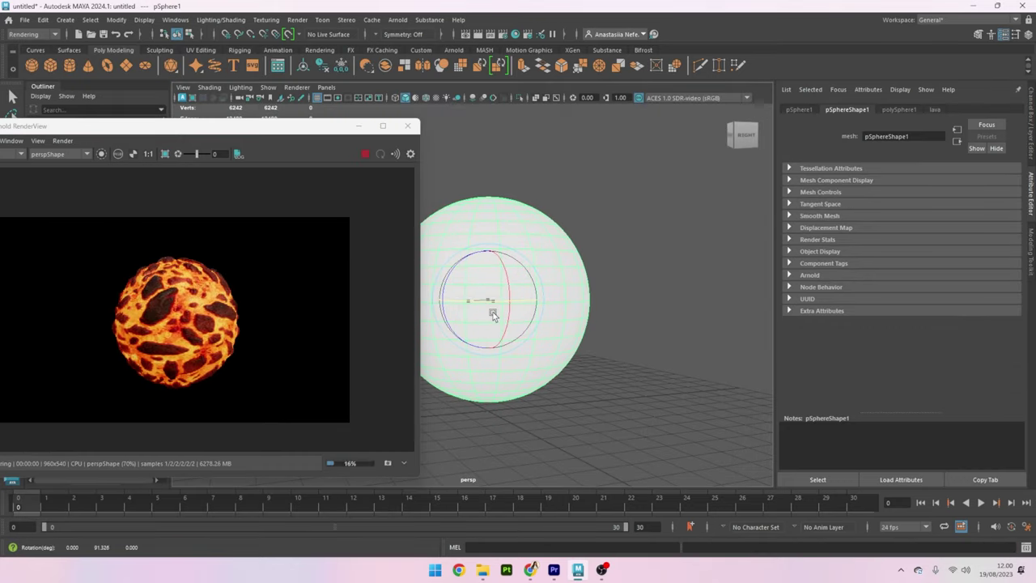
click(666, 302)
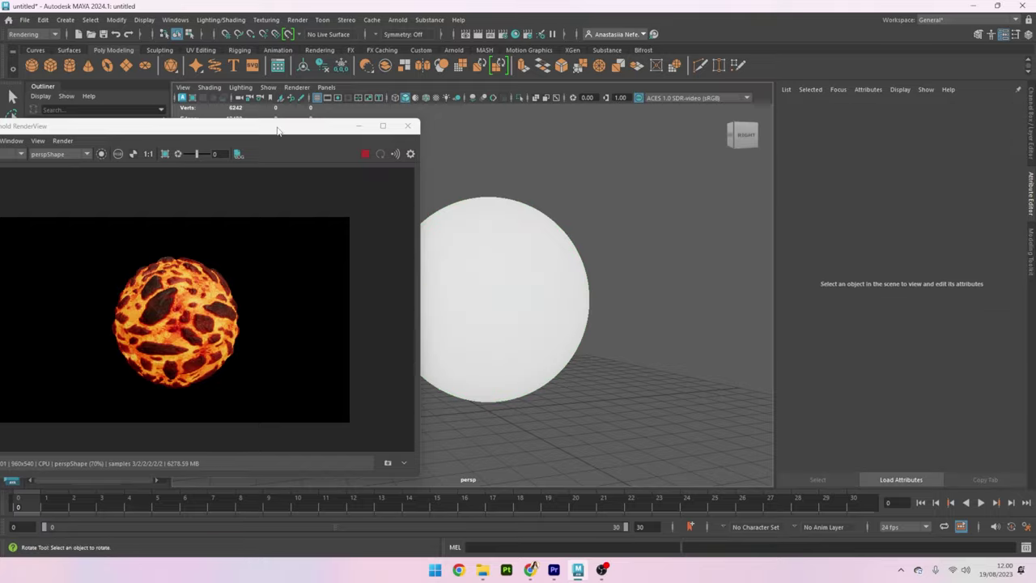